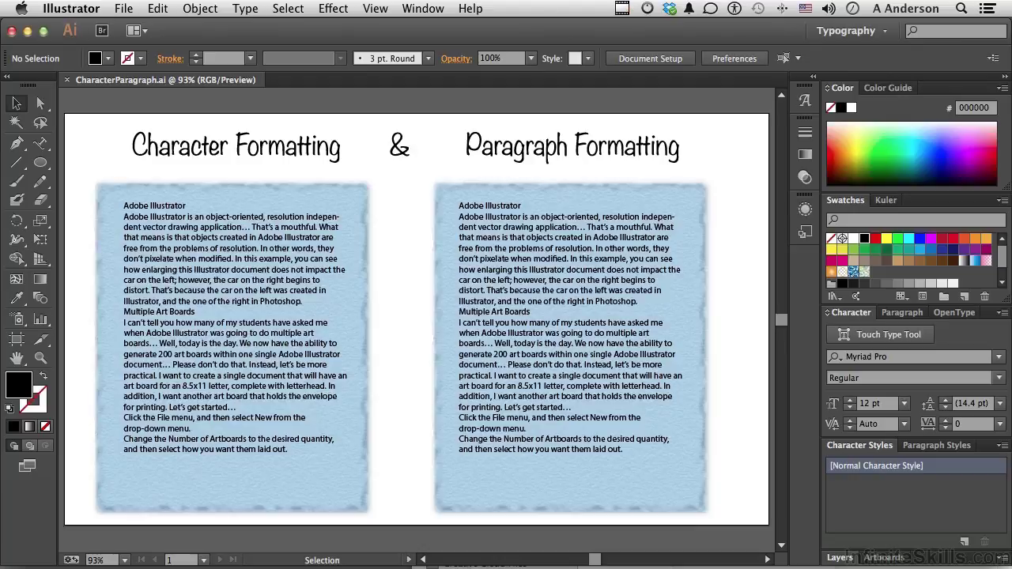
{"action": "left_click", "coordinate": [846, 30]}
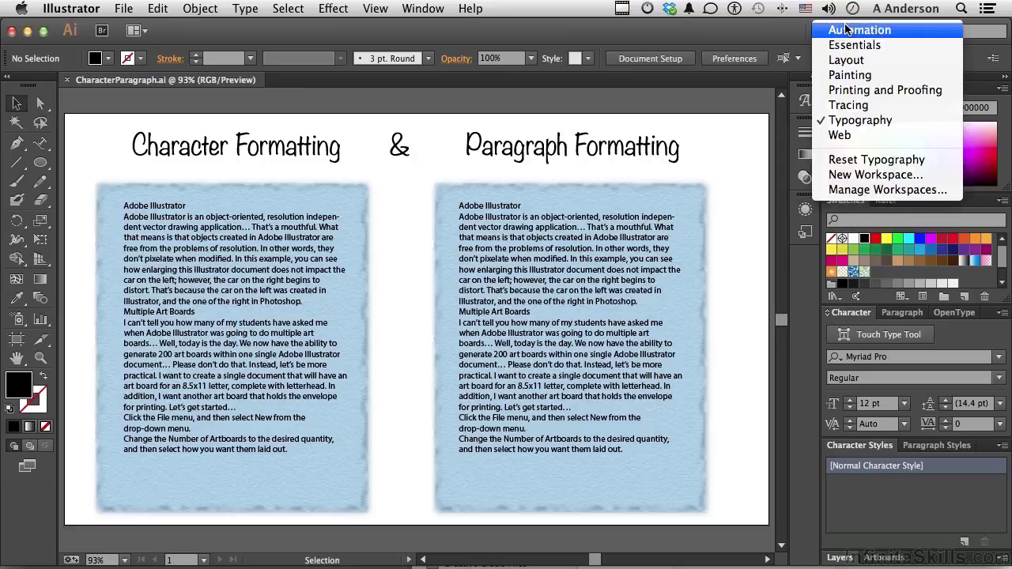
{"action": "left_click", "coordinate": [771, 31]}
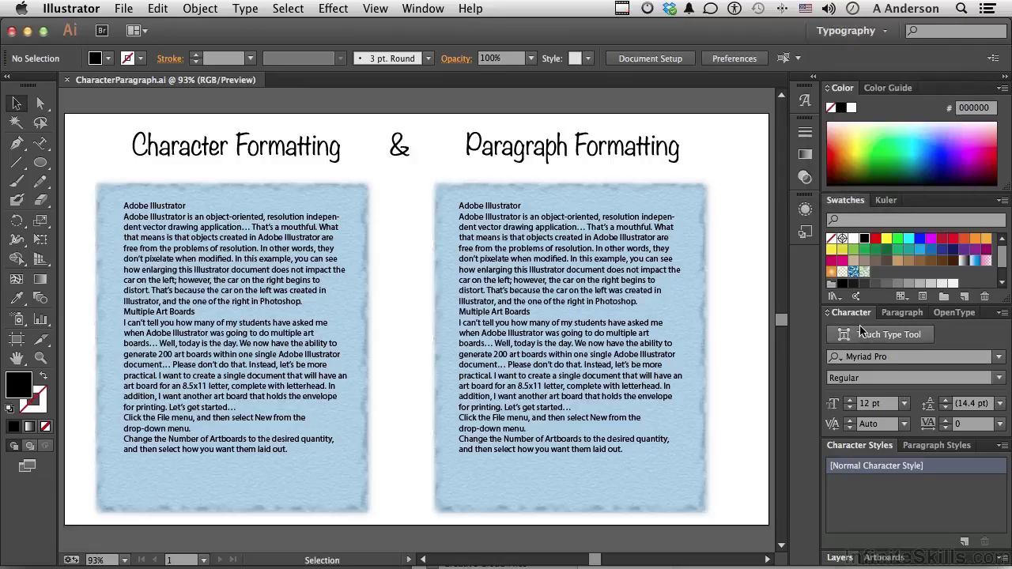
{"action": "left_click", "coordinate": [901, 313]}
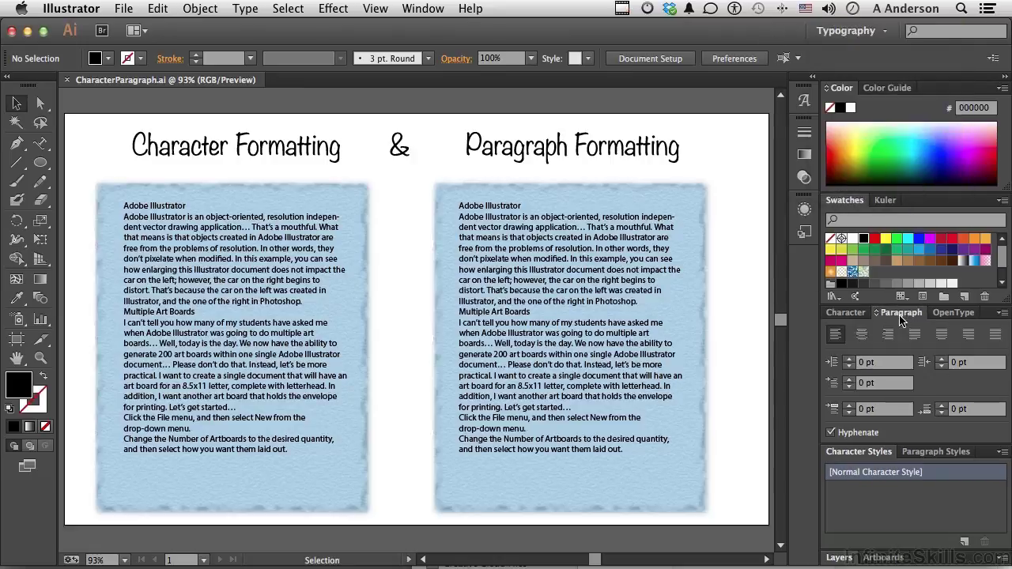
Float the Character panel over the artboard between the two text blocks and show its full options.
{"action": "left_click", "coordinate": [854, 313]}
{"action": "left_click_drag", "start_coordinate": [861, 318], "coordinate": [445, 189]}
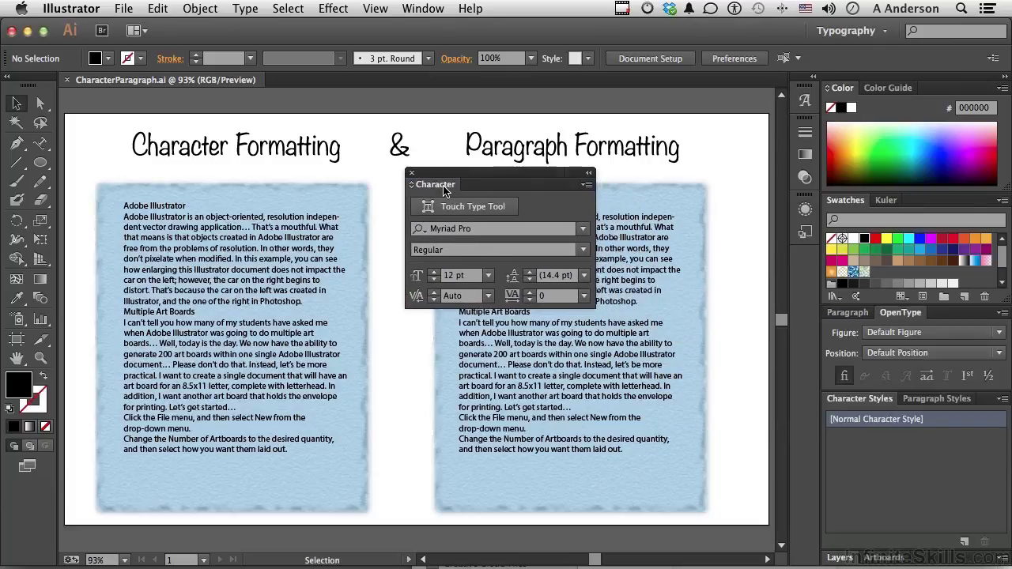
{"action": "left_click", "coordinate": [588, 186]}
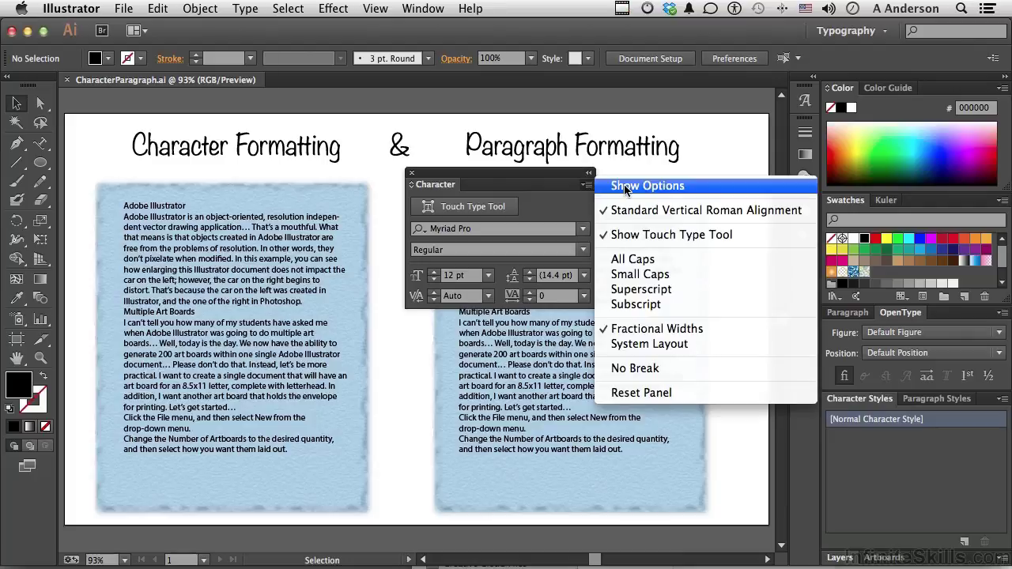
{"action": "left_click", "coordinate": [624, 187]}
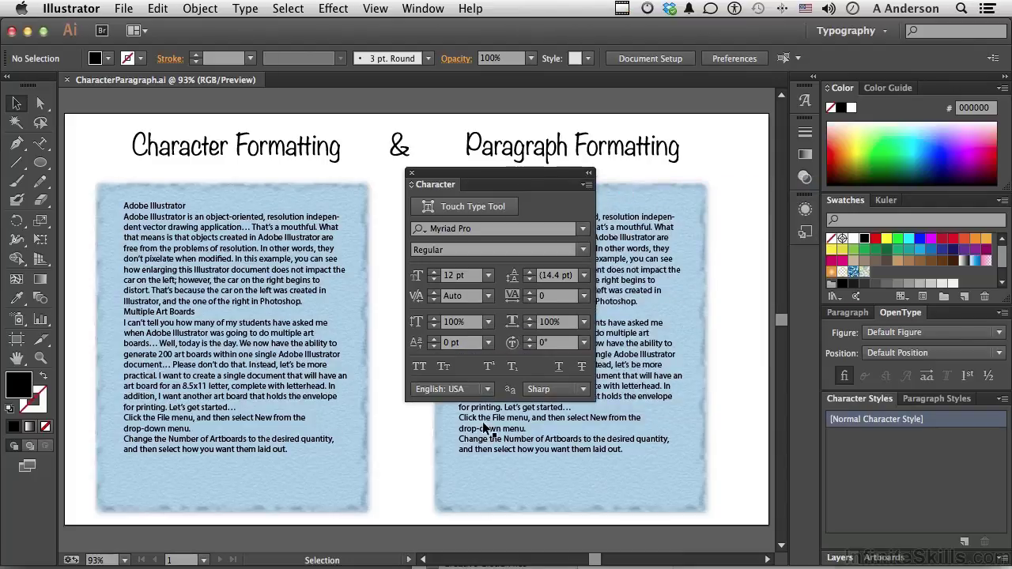
{"action": "left_click_drag", "start_coordinate": [500, 175], "coordinate": [477, 175]}
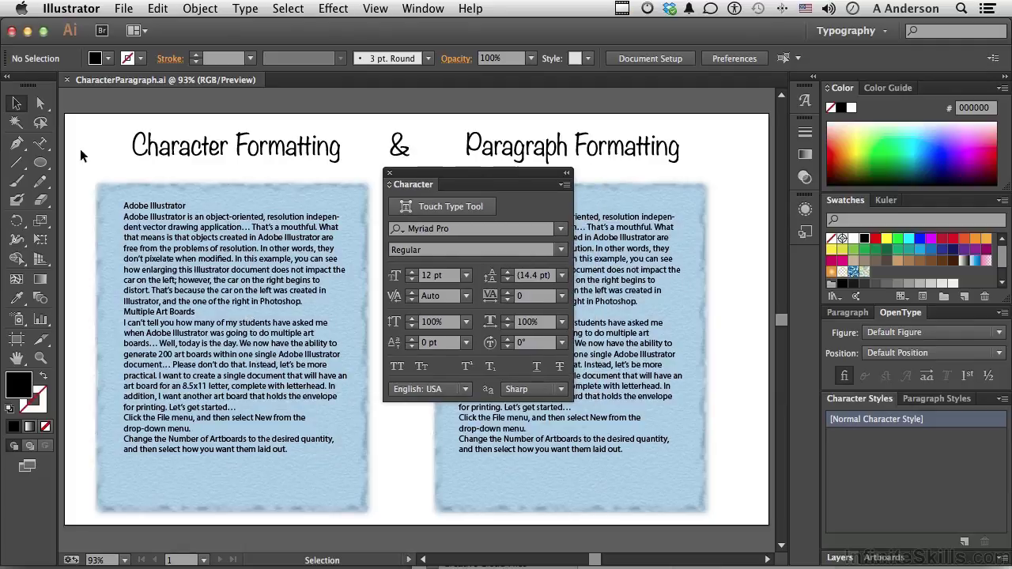
Select the "Adobe Illustrator" heading in the left text block with the Type tool.
{"action": "left_click", "coordinate": [40, 143]}
{"action": "left_click", "coordinate": [83, 148]}
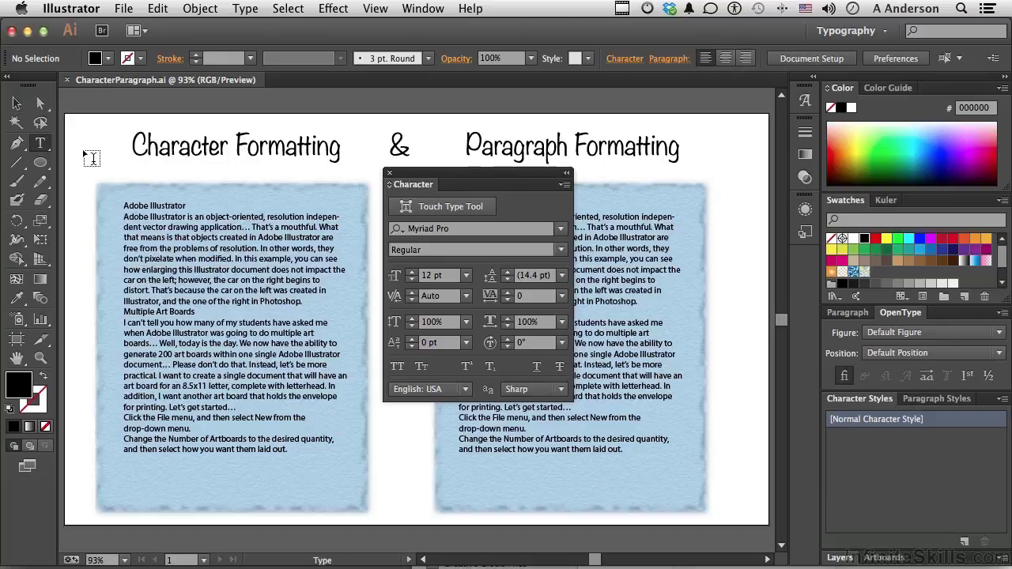
{"action": "left_click", "coordinate": [188, 258]}
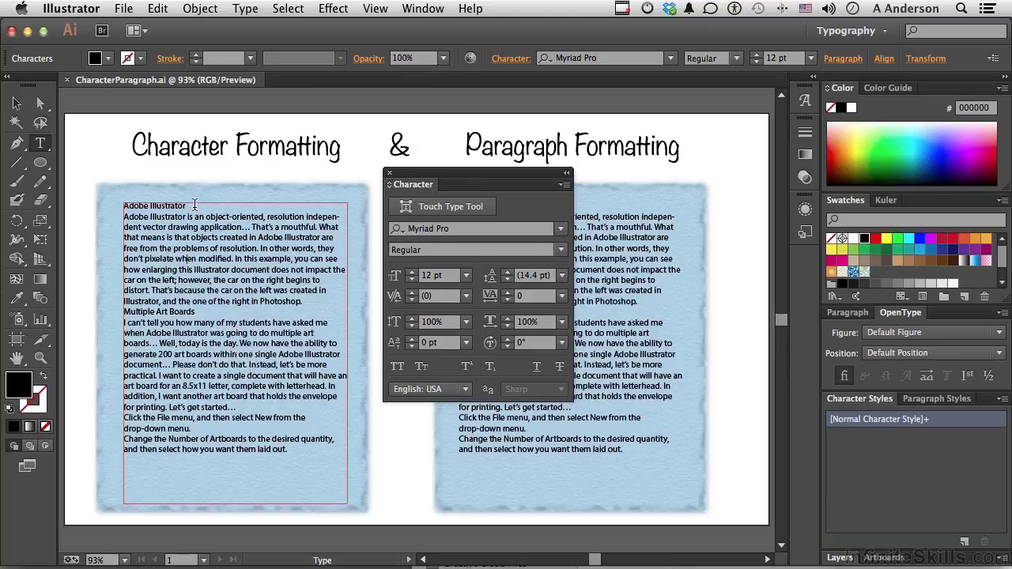
{"action": "left_click_drag", "start_coordinate": [187, 204], "coordinate": [117, 189]}
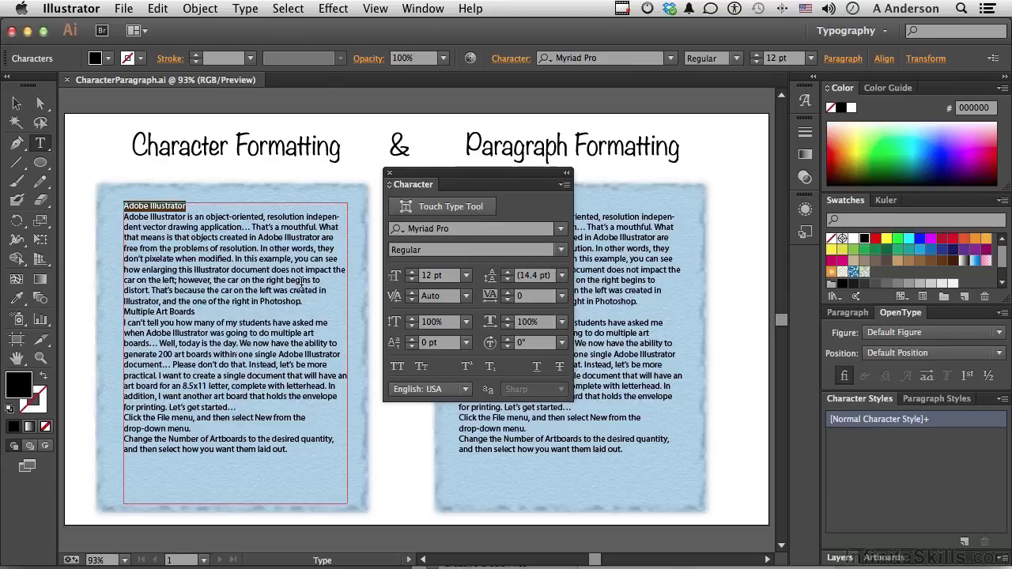
Deselect the heading and select all the text inside the left text block.
{"action": "left_click", "coordinate": [204, 188]}
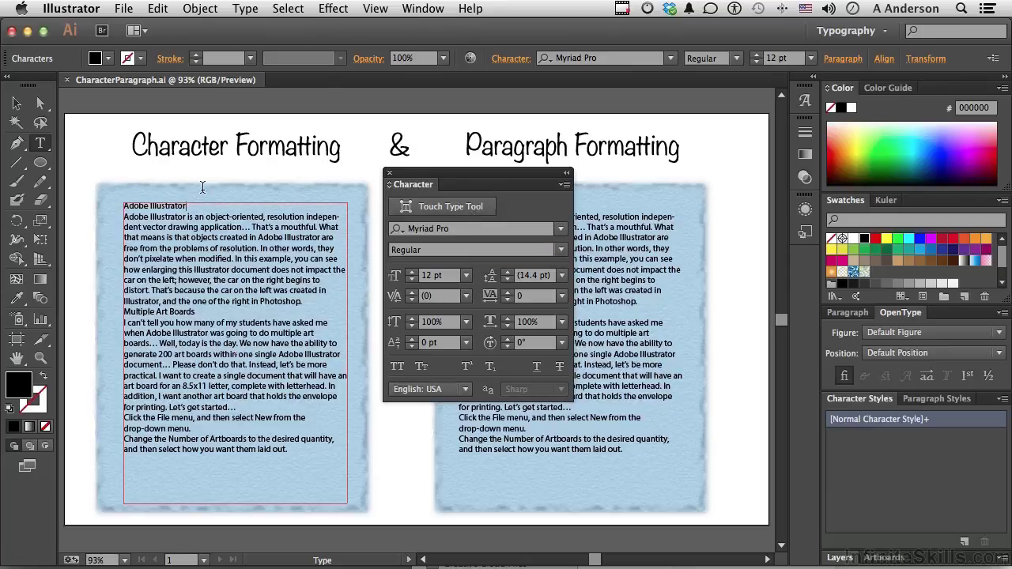
{"action": "key", "text": "Escape"}
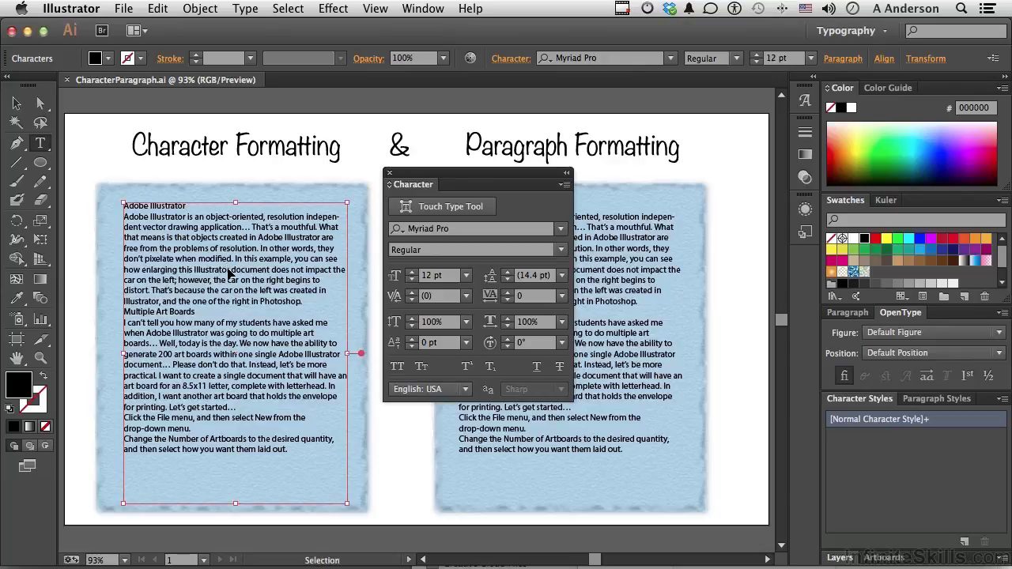
{"action": "key", "text": "super+a"}
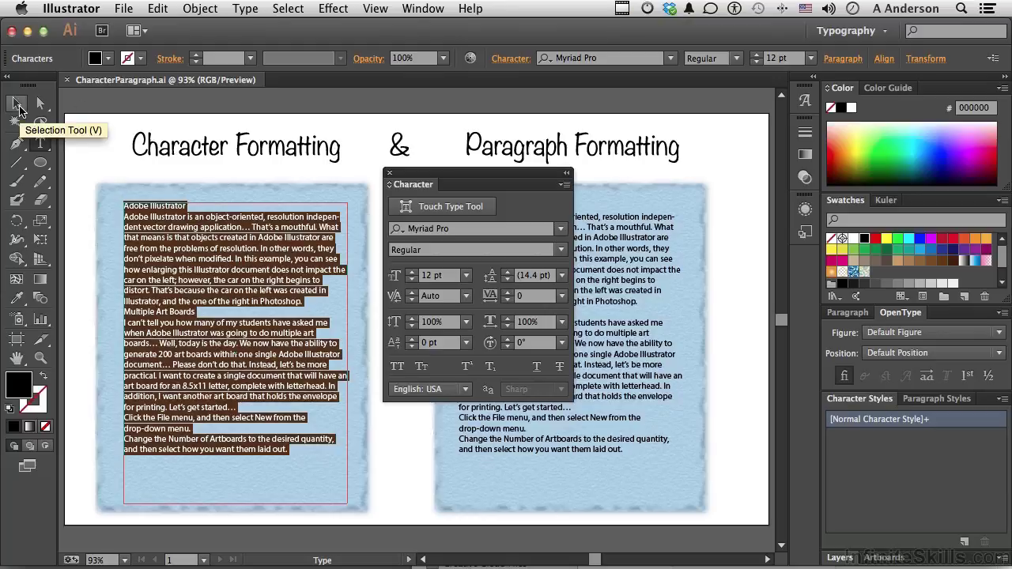
Clear the text selection and select the whole left text frame with the Selection tool.
{"action": "left_click", "coordinate": [17, 105]}
{"action": "left_click", "coordinate": [91, 176]}
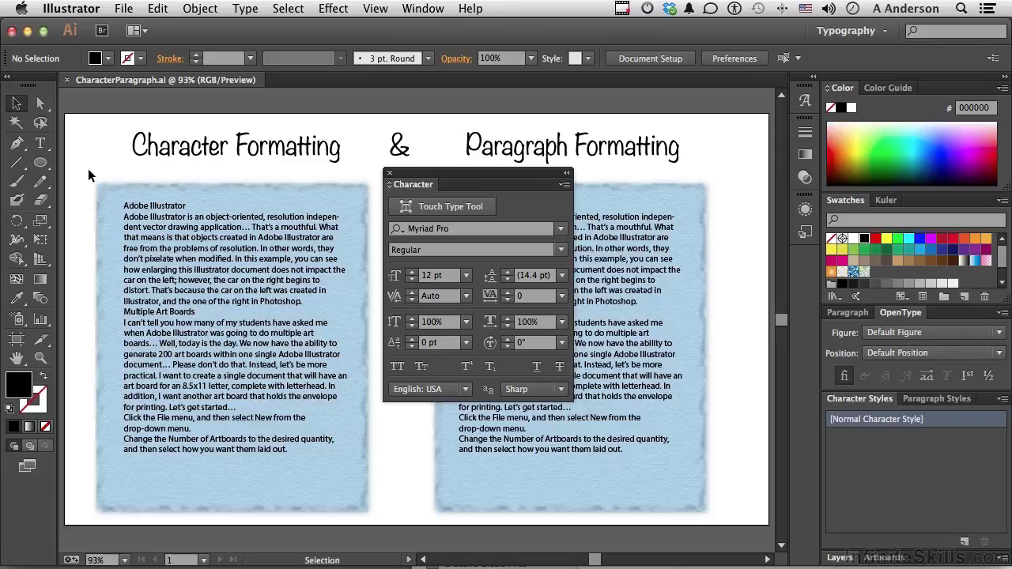
{"action": "left_click", "coordinate": [210, 277]}
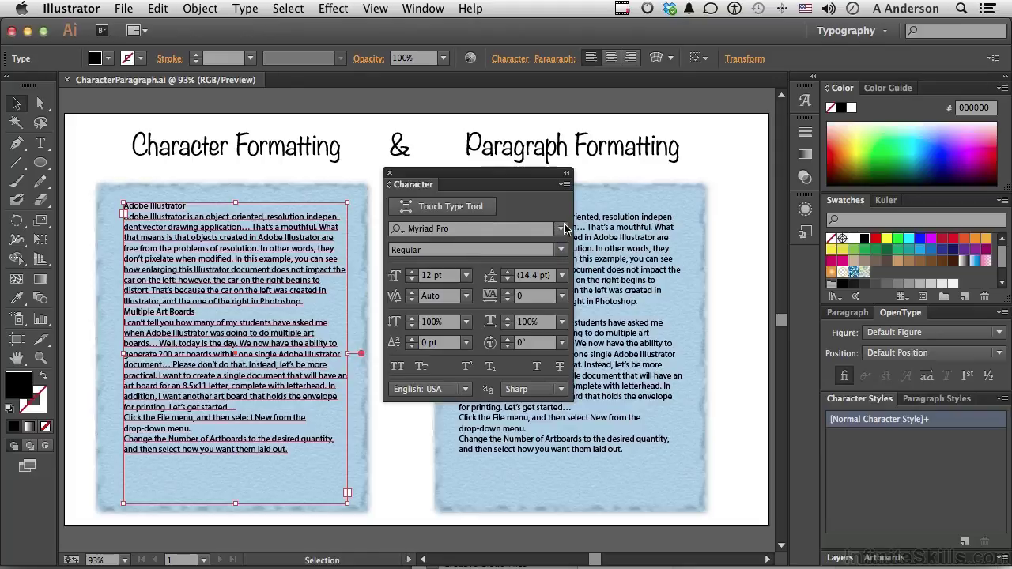
Browse the available font families and their samples for the left text frame, leaving its font as it is.
{"action": "left_click", "coordinate": [561, 230]}
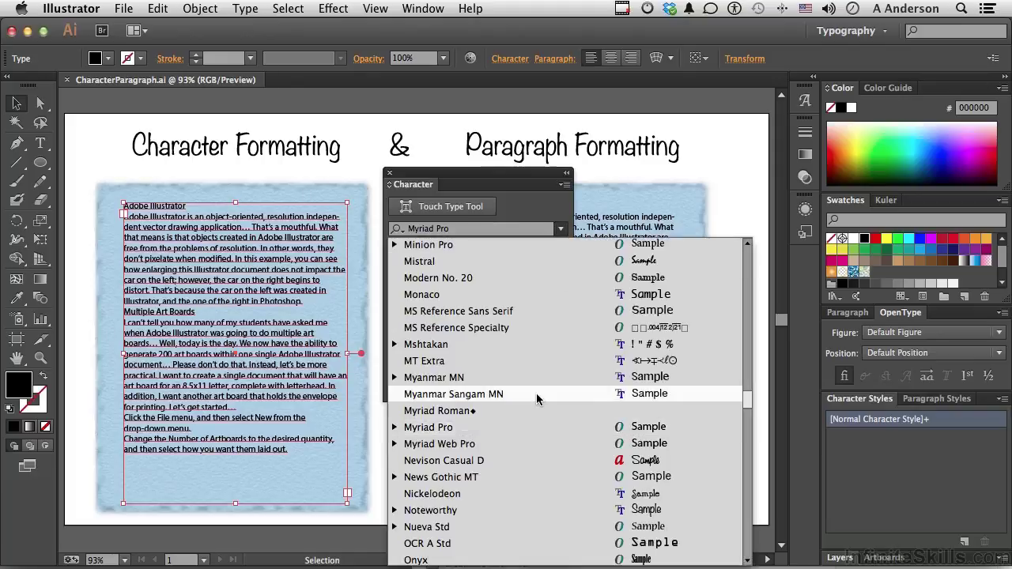
{"action": "scroll", "coordinate": [536, 395], "scroll_direction": "up", "scroll_amount": 5}
{"action": "scroll", "coordinate": [536, 399], "scroll_direction": "up", "scroll_amount": 15}
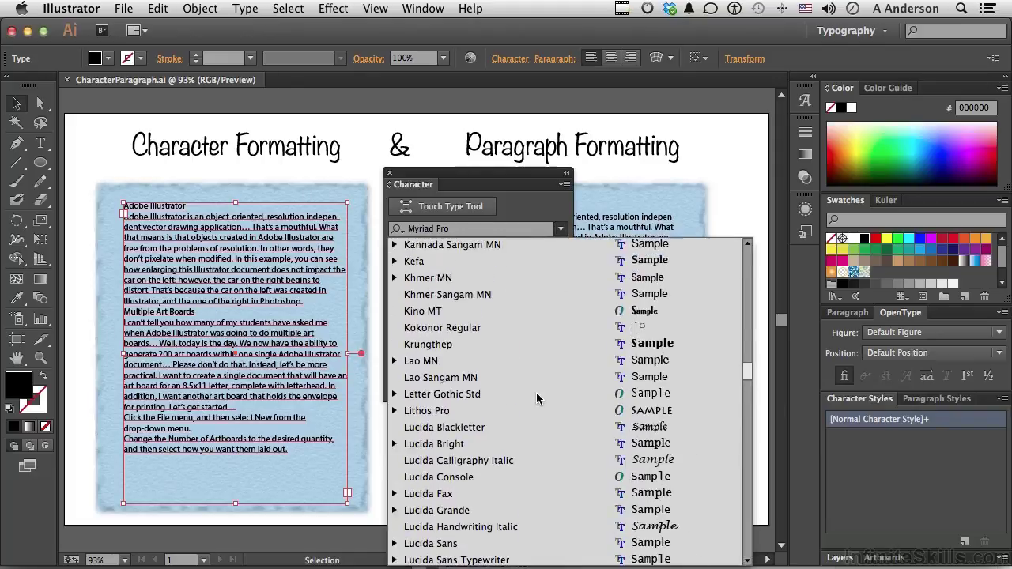
{"action": "scroll", "coordinate": [536, 392], "scroll_direction": "up", "scroll_amount": 5}
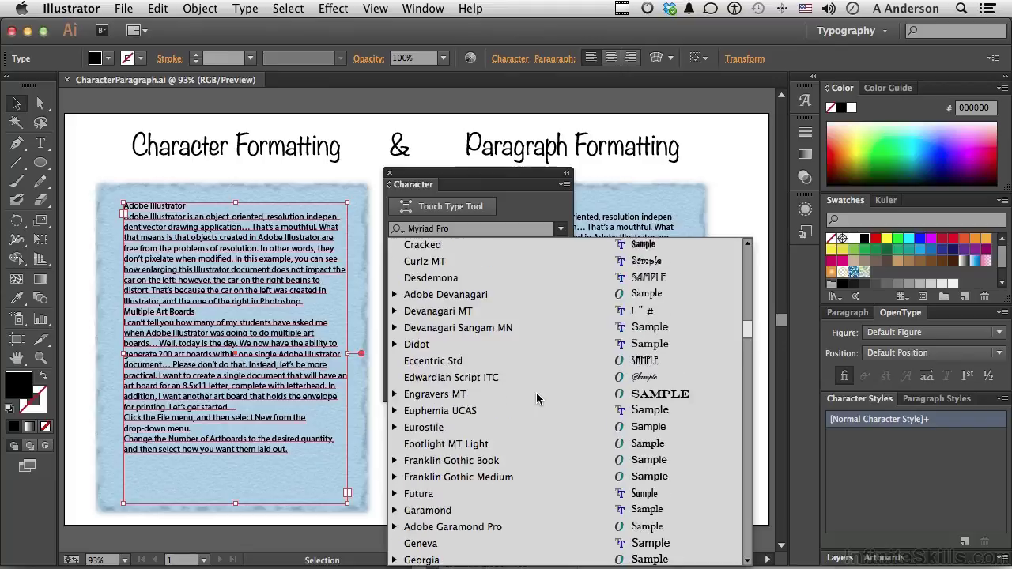
{"action": "scroll", "coordinate": [536, 392], "scroll_direction": "up", "scroll_amount": 10}
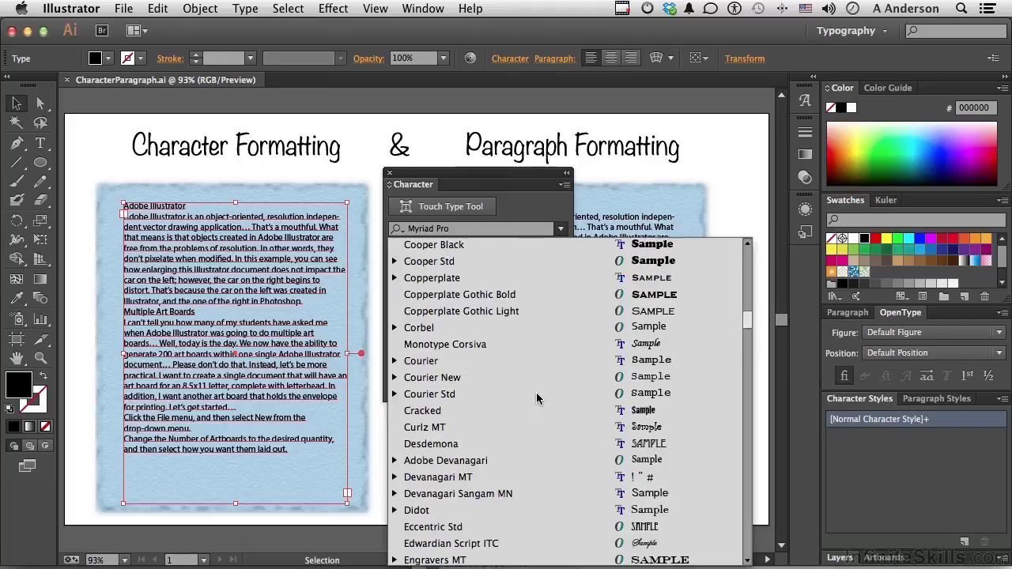
{"action": "scroll", "coordinate": [537, 392], "scroll_direction": "up", "scroll_amount": 8}
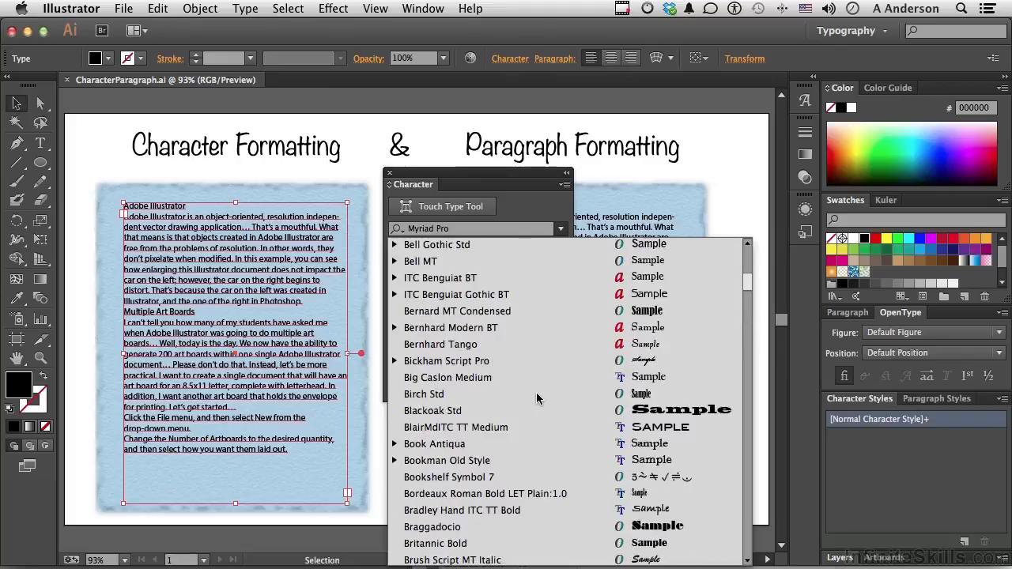
{"action": "scroll", "coordinate": [536, 390], "scroll_direction": "up", "scroll_amount": 7}
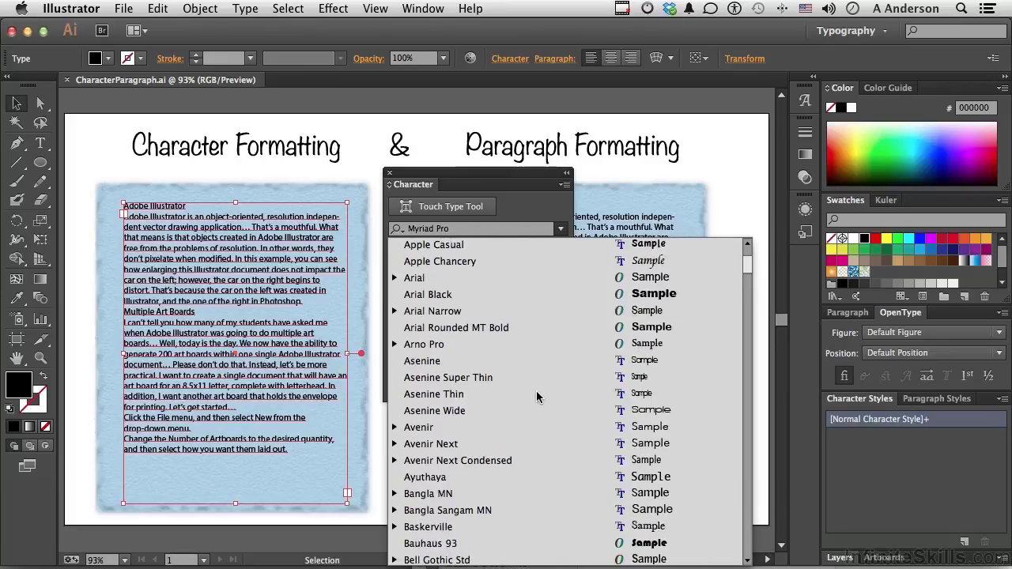
{"action": "scroll", "coordinate": [536, 391], "scroll_direction": "up", "scroll_amount": 1}
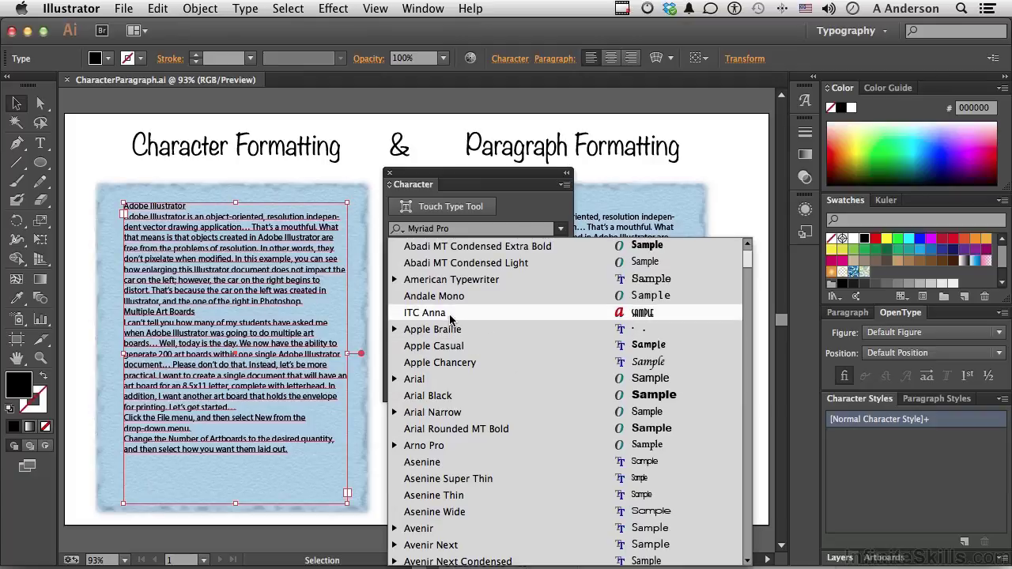
{"action": "scroll", "coordinate": [532, 484], "scroll_direction": "down", "scroll_amount": 20}
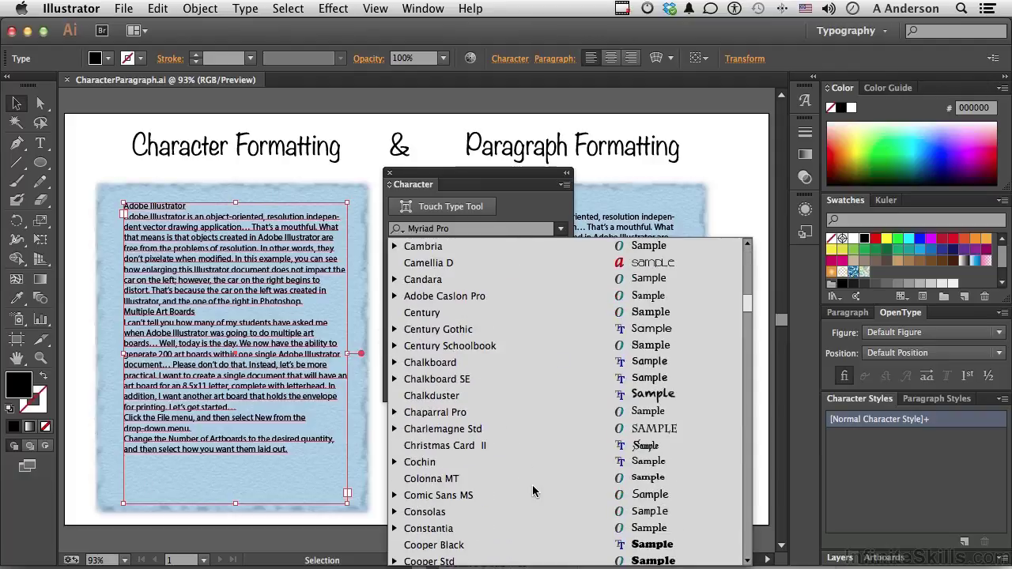
{"action": "scroll", "coordinate": [532, 485], "scroll_direction": "down", "scroll_amount": 15}
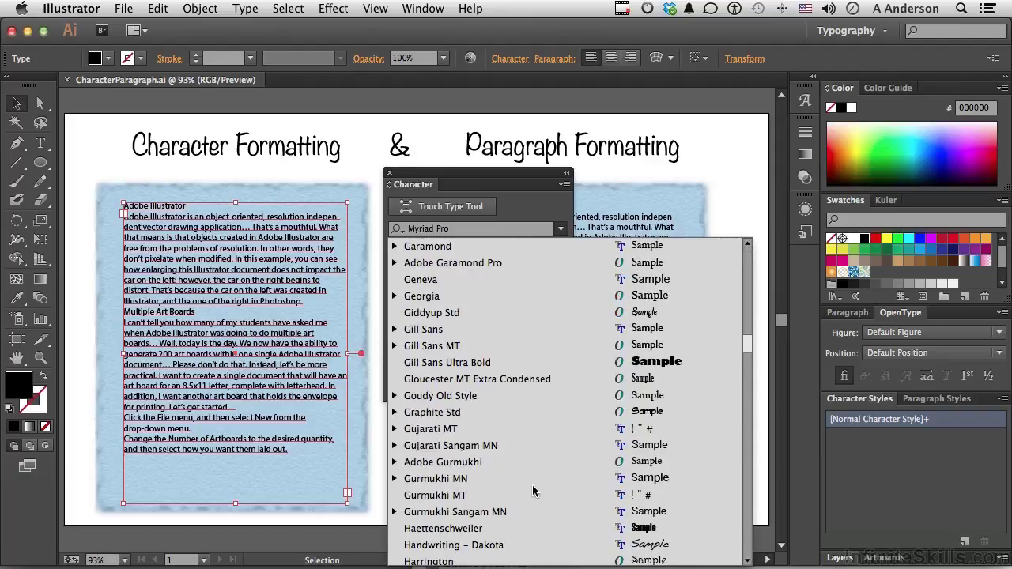
{"action": "left_click", "coordinate": [533, 209]}
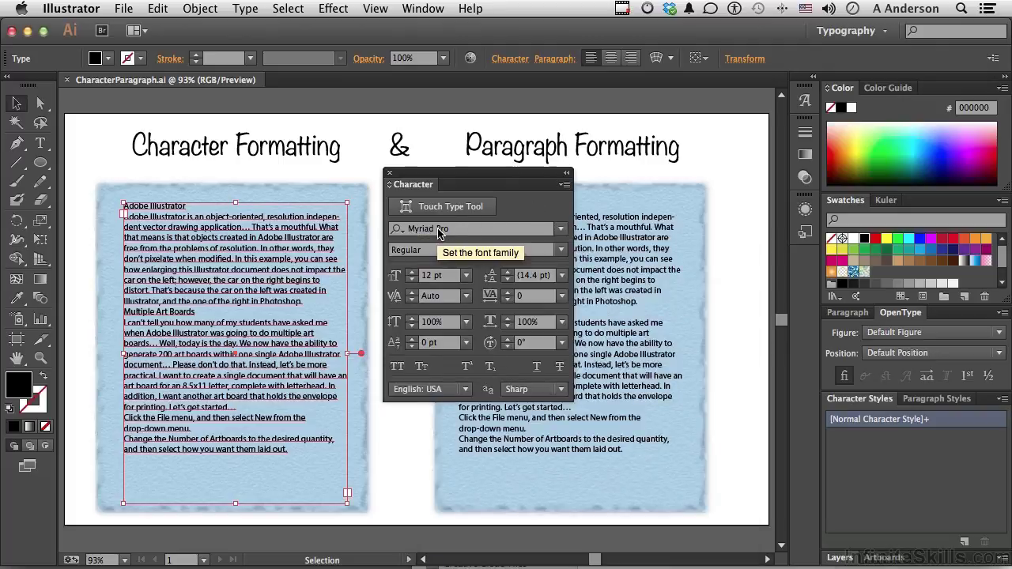
Set the font search to Search Entire Font Name, search for "ann" and apply ITC Anna to the left text.
{"action": "left_click", "coordinate": [397, 228]}
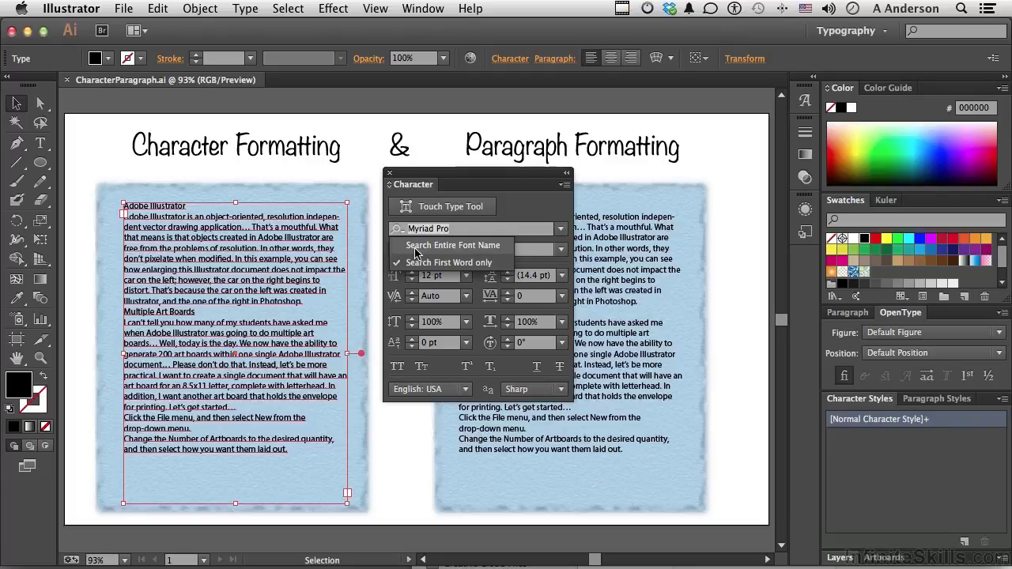
{"action": "left_click", "coordinate": [415, 247]}
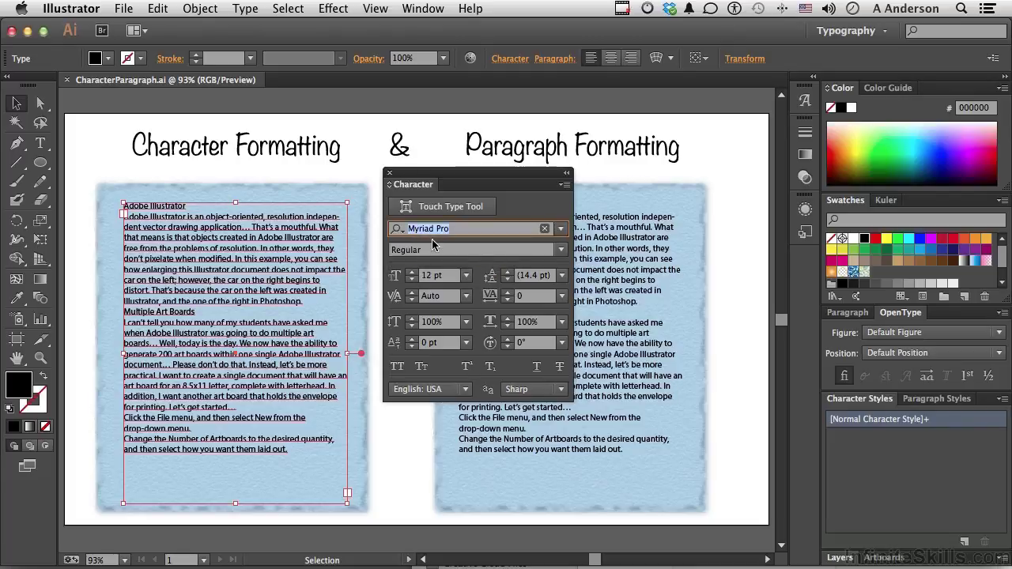
{"action": "type", "text": "ann"}
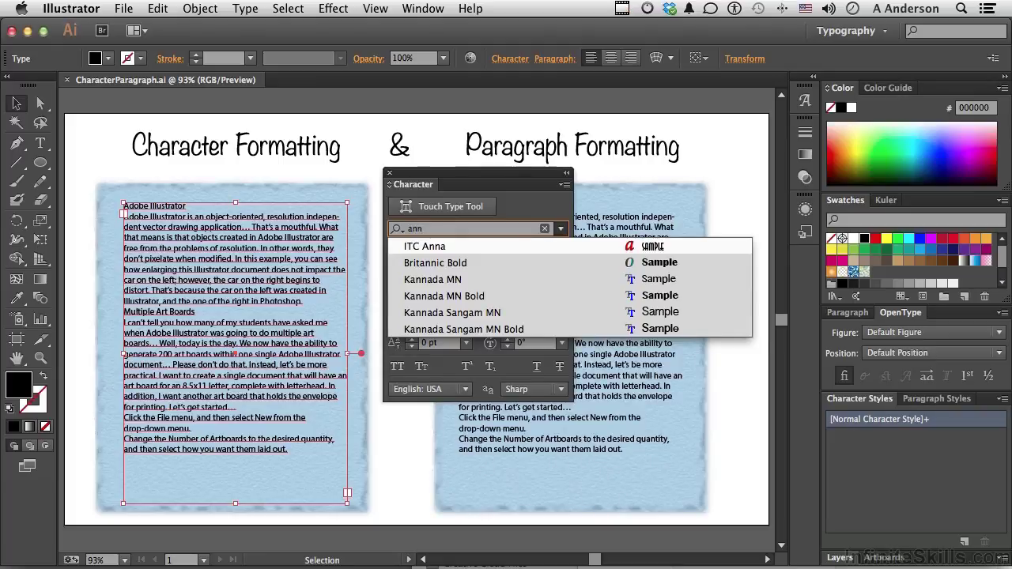
{"action": "key", "text": "Return"}
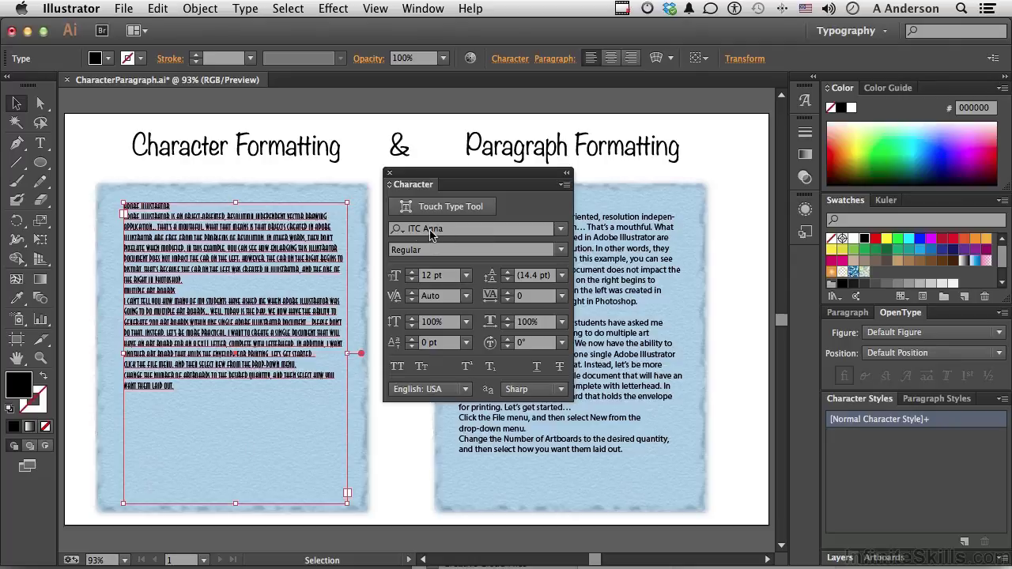
Change the left text frame's font family to ITC Benguiat BT.
{"action": "left_click", "coordinate": [405, 235]}
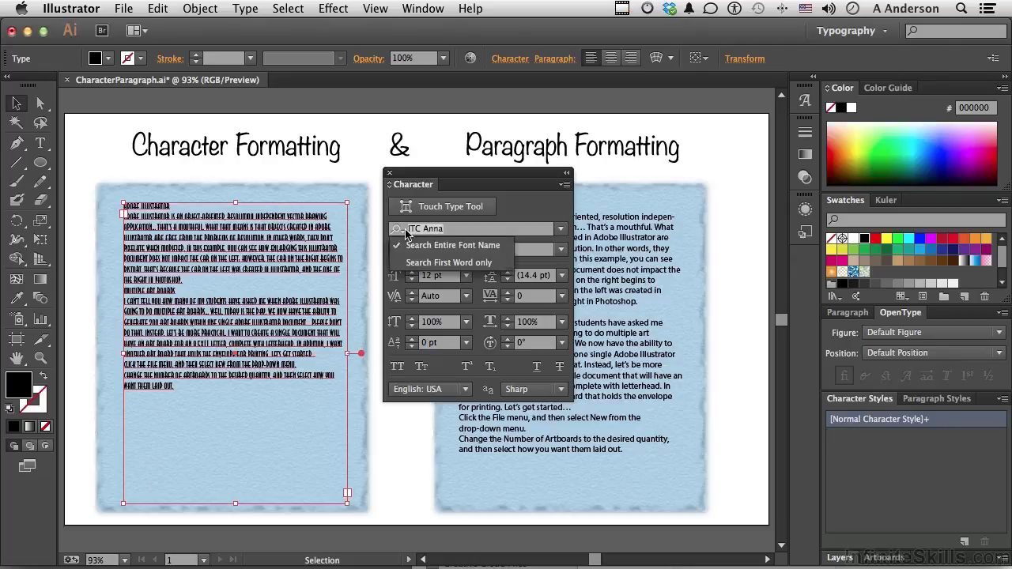
{"action": "left_click", "coordinate": [472, 228]}
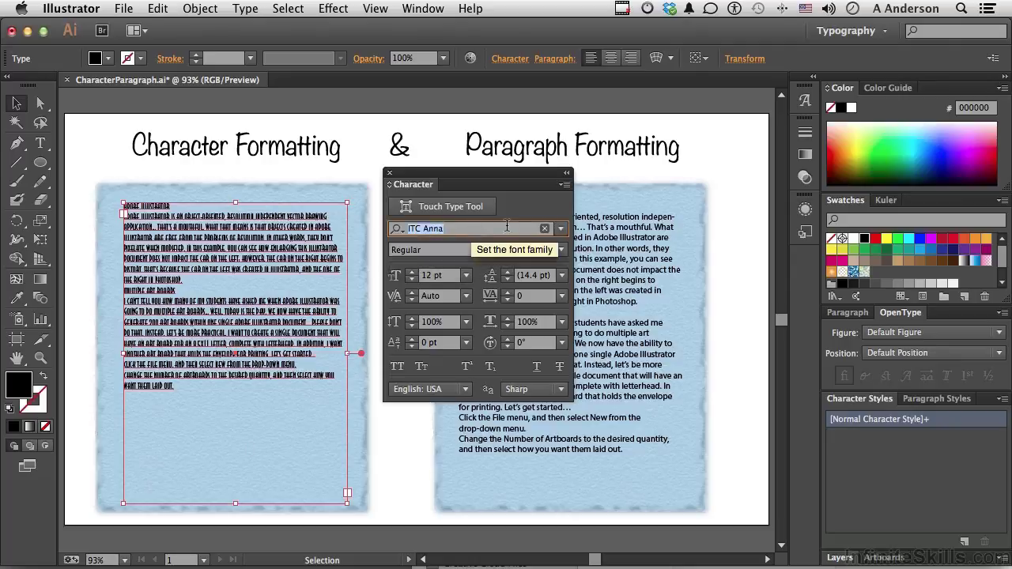
{"action": "left_click", "coordinate": [562, 230]}
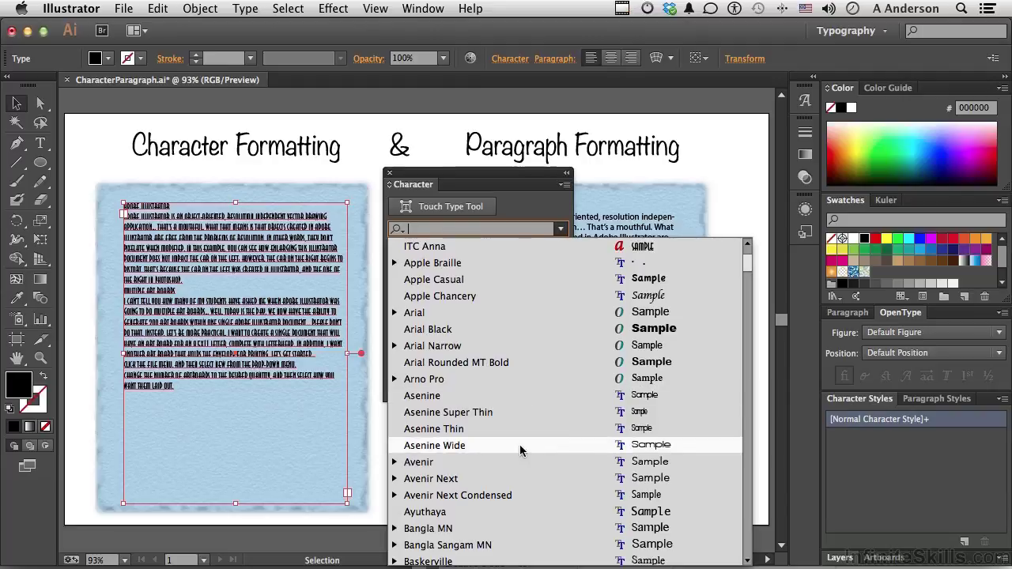
{"action": "scroll", "coordinate": [521, 450], "scroll_direction": "down", "scroll_amount": 5}
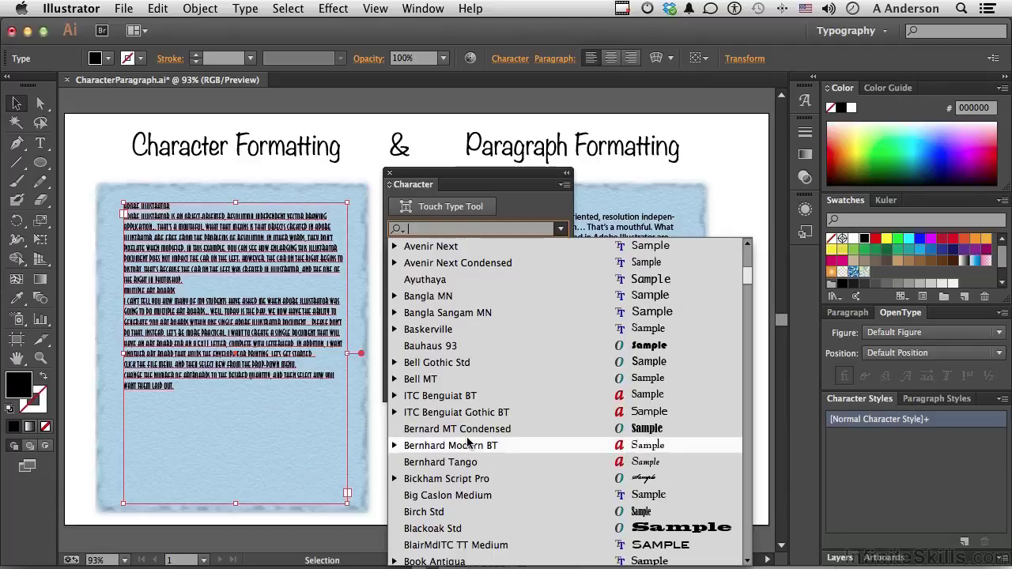
{"action": "left_click", "coordinate": [439, 396]}
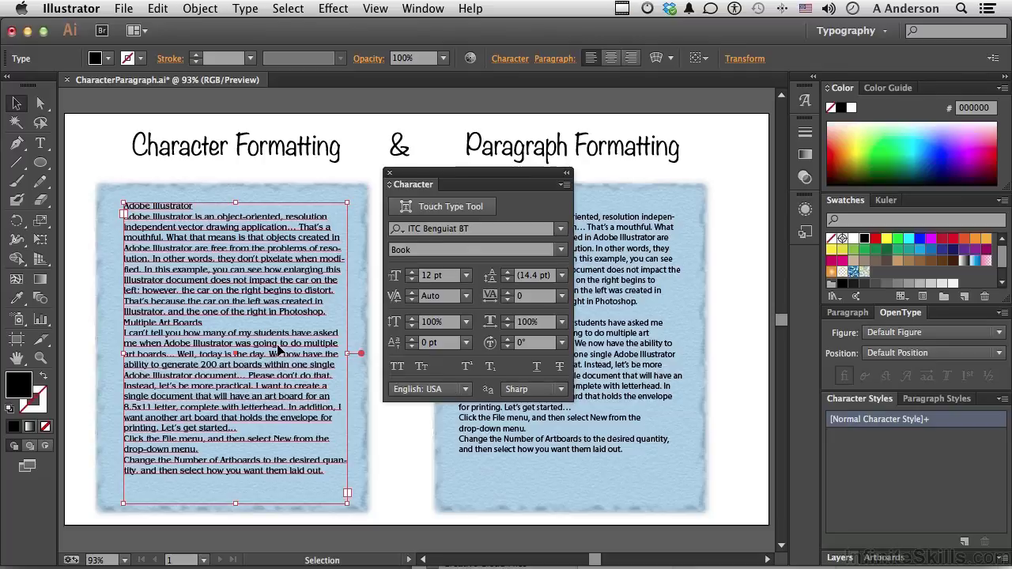
Select the "Adobe Illustrator" heading in the left text frame and set its font style to Bold Italic.
{"action": "left_click", "coordinate": [220, 263]}
{"action": "double_click", "coordinate": [224, 253]}
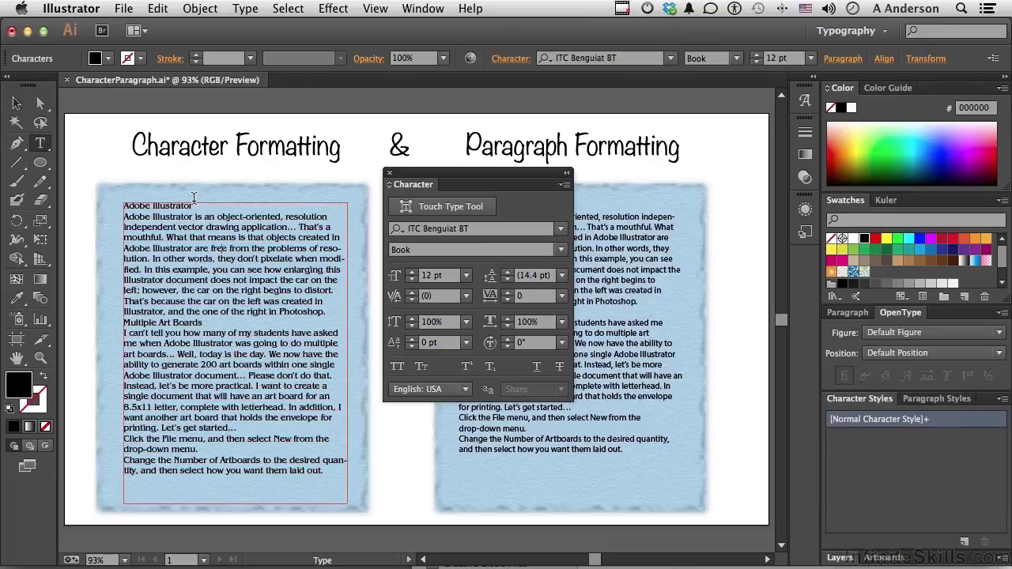
{"action": "left_click_drag", "start_coordinate": [191, 200], "coordinate": [116, 201]}
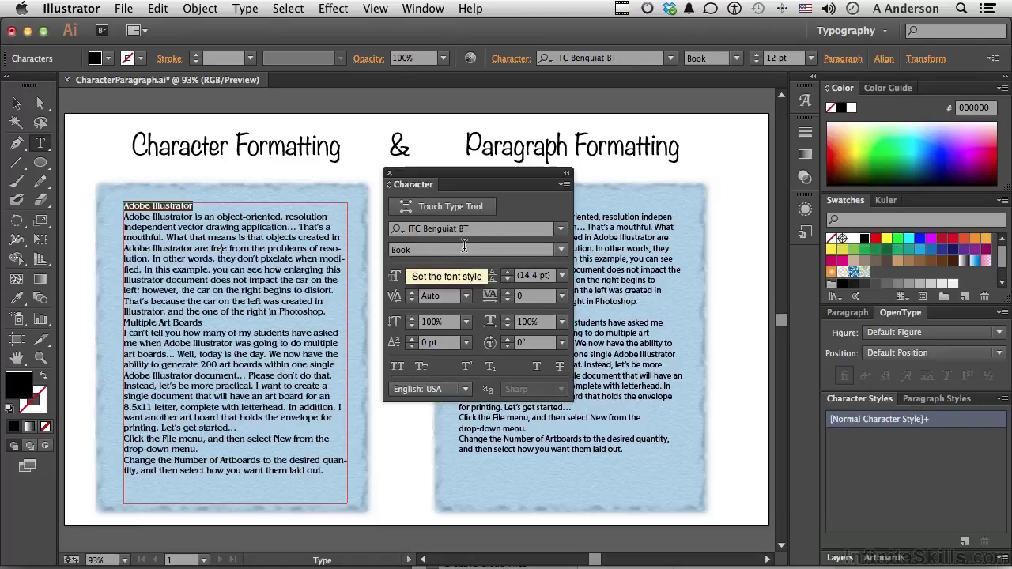
{"action": "left_click", "coordinate": [561, 250]}
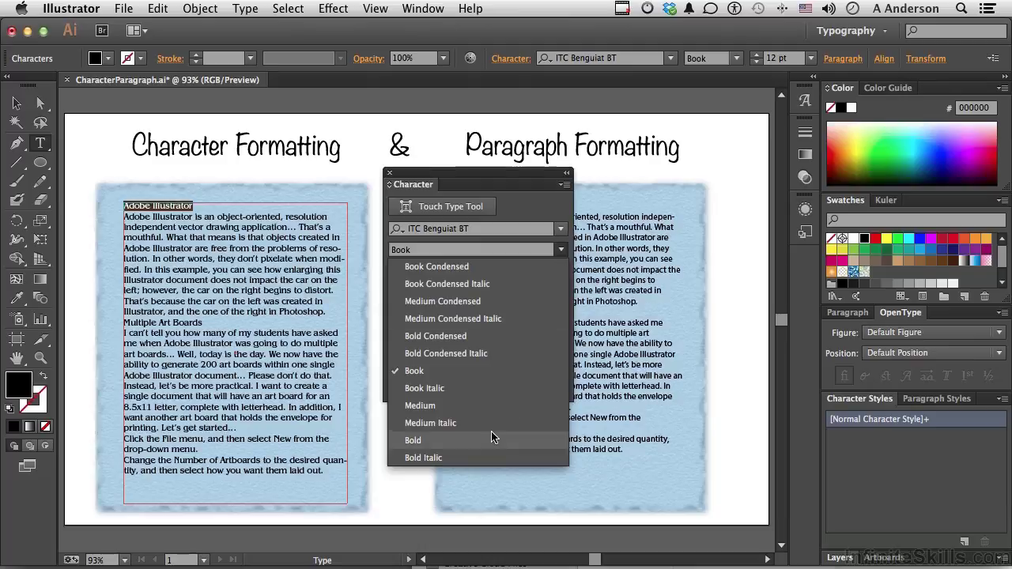
{"action": "left_click", "coordinate": [484, 461]}
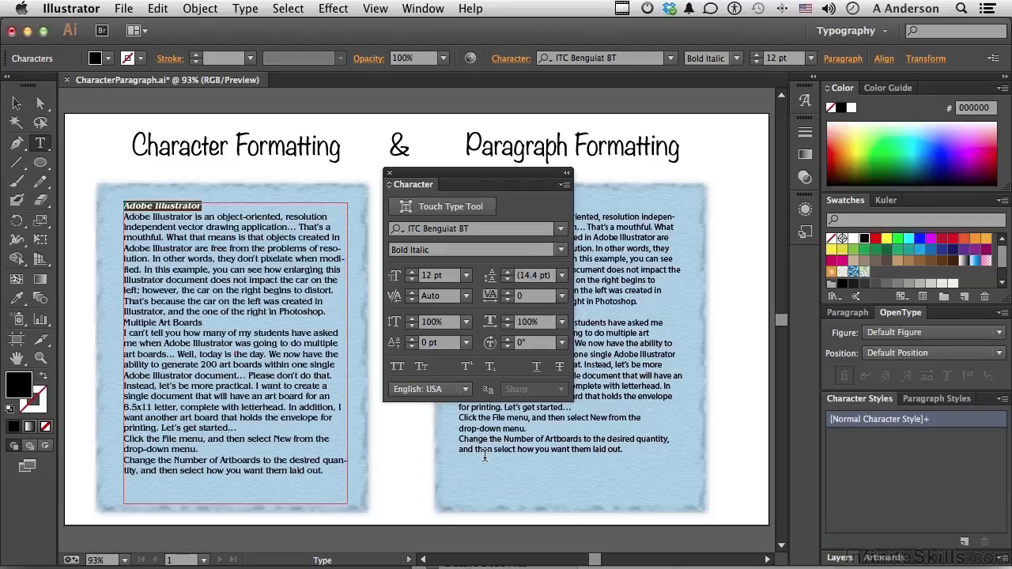
Increase the font size of the selected "Adobe Illustrator" heading to 14 pt.
{"action": "left_click", "coordinate": [465, 276]}
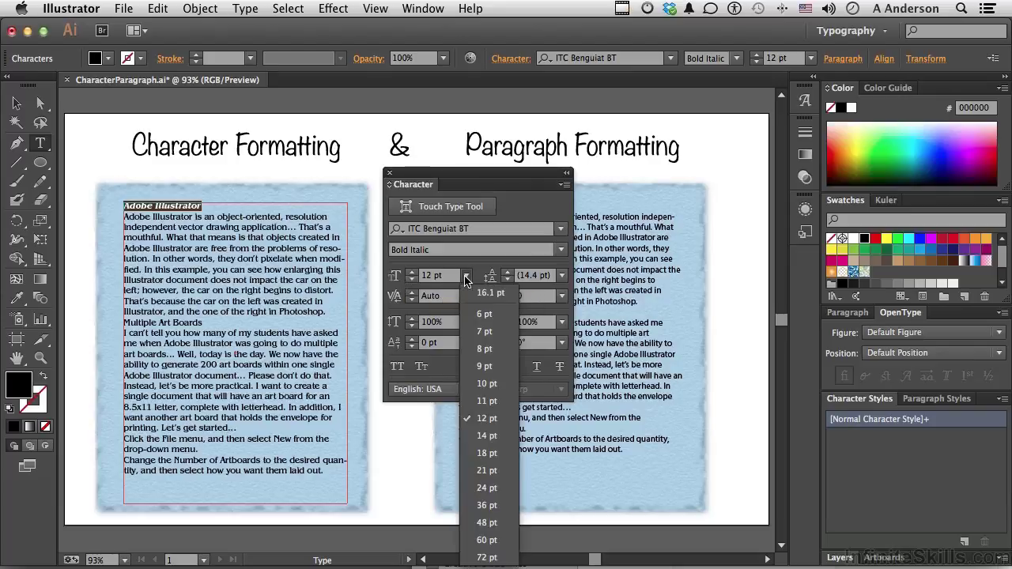
{"action": "left_click", "coordinate": [466, 277]}
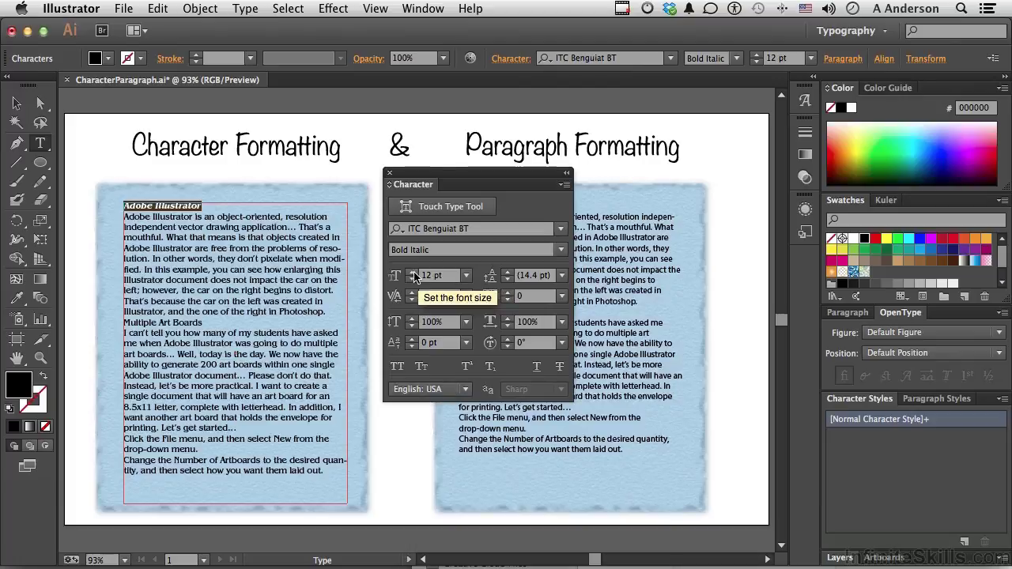
{"action": "left_click", "coordinate": [411, 272]}
{"action": "left_click", "coordinate": [411, 272]}
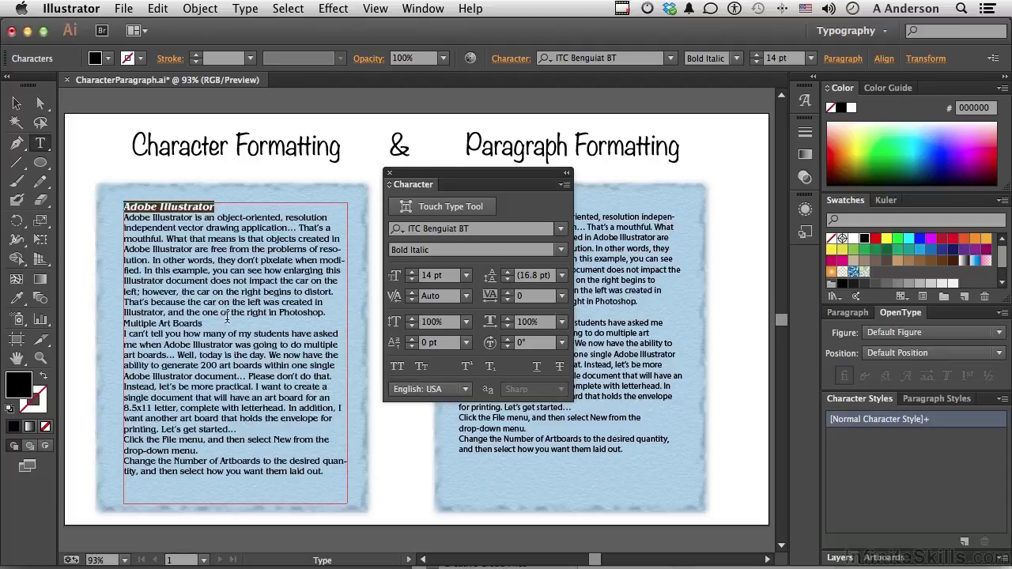
Select the paragraph below the "Adobe Illustrator" heading, try 24 pt leading on it, and return the leading to Auto.
{"action": "left_click_drag", "start_coordinate": [325, 313], "coordinate": [123, 215]}
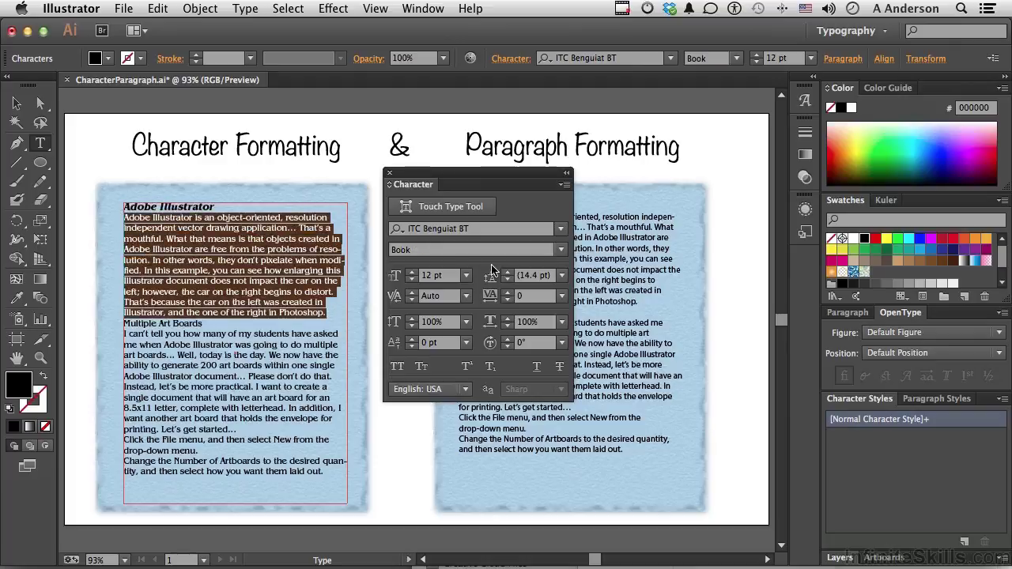
{"action": "left_click", "coordinate": [562, 276]}
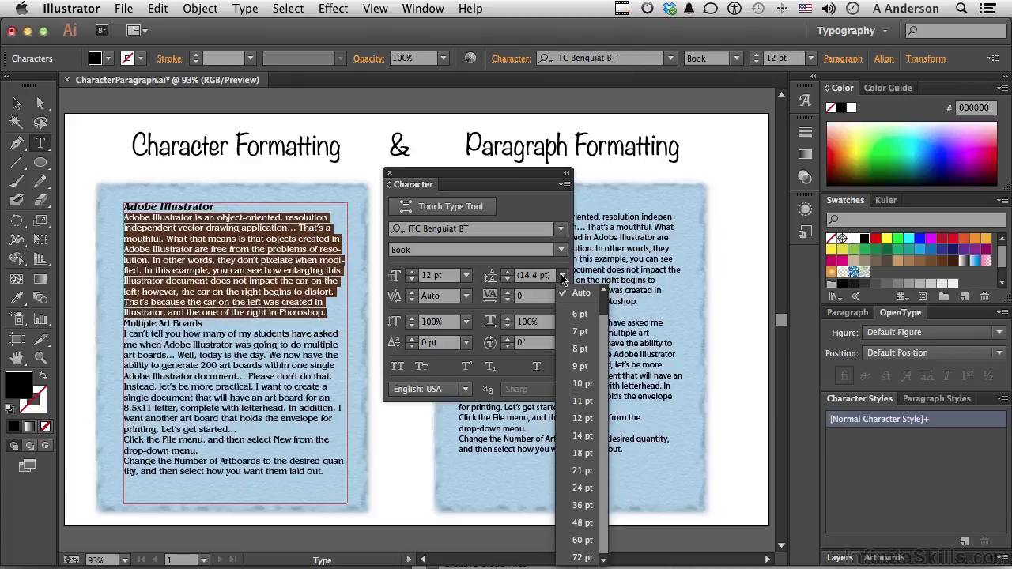
{"action": "left_click", "coordinate": [586, 490]}
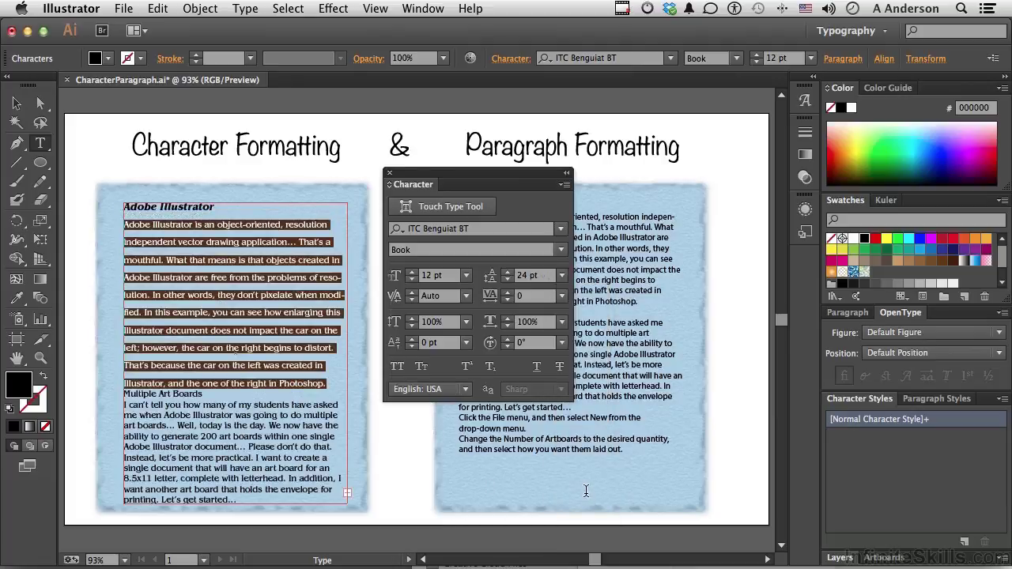
{"action": "left_click", "coordinate": [562, 278]}
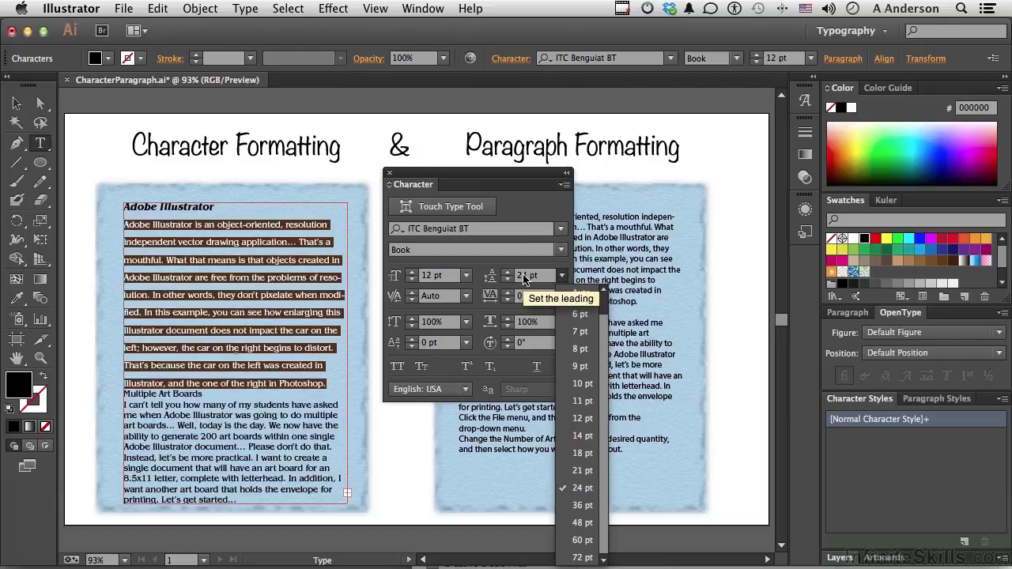
{"action": "left_click", "coordinate": [585, 296]}
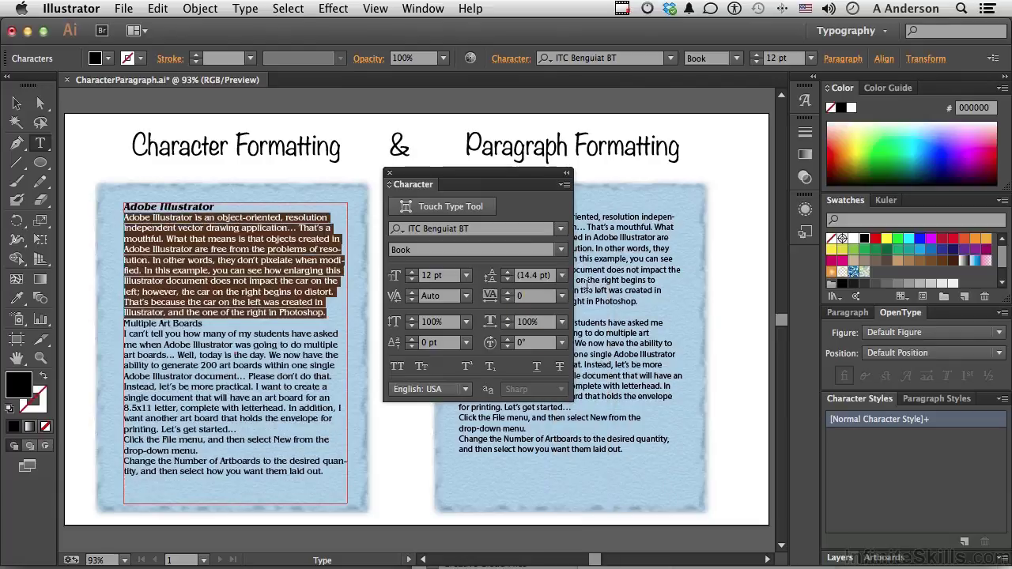
Try a 10 pt font size on the selected first paragraph and set it back to 12 pt.
{"action": "left_click", "coordinate": [465, 275]}
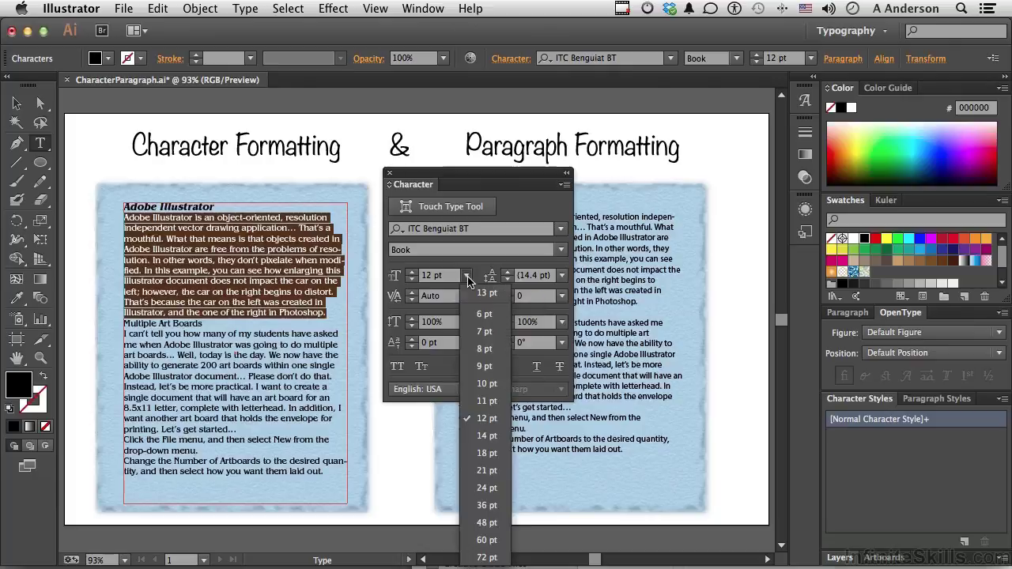
{"action": "left_click", "coordinate": [488, 385]}
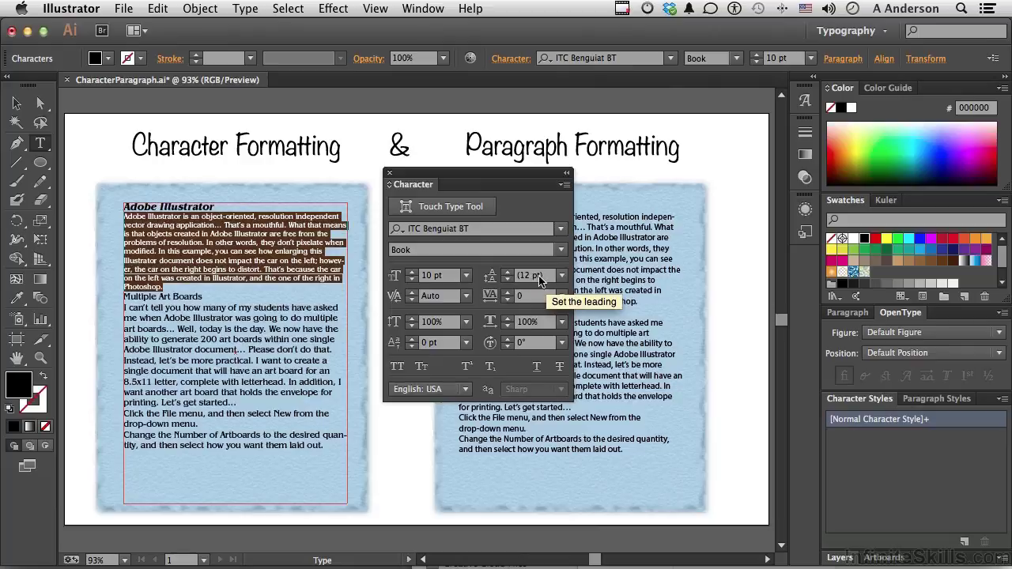
{"action": "left_click", "coordinate": [465, 275]}
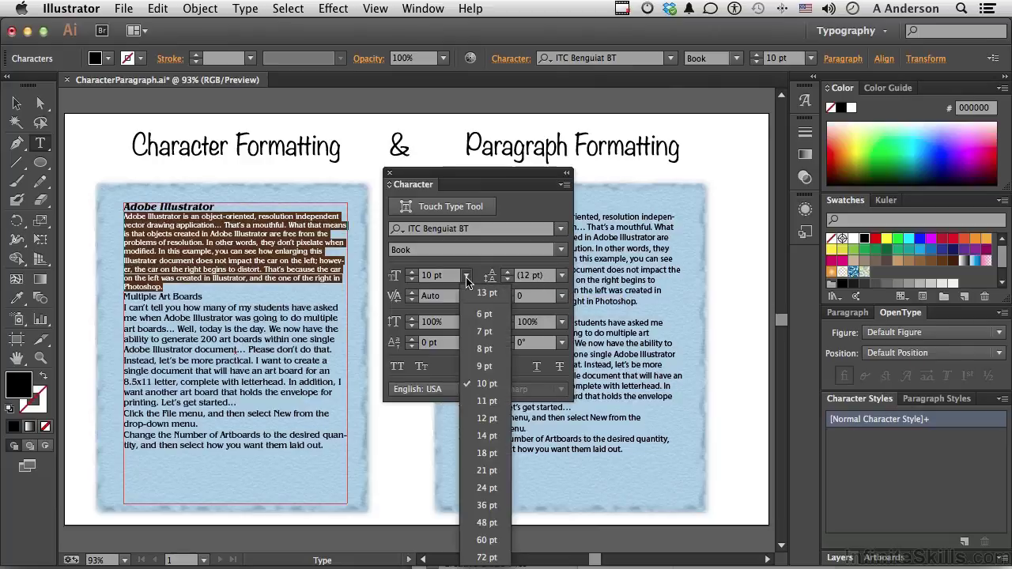
{"action": "left_click", "coordinate": [487, 418]}
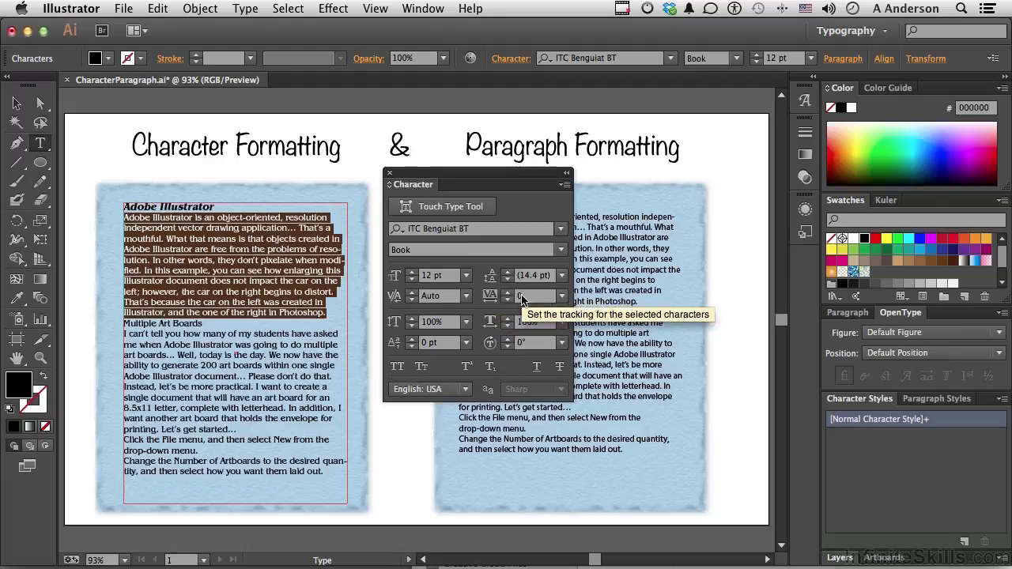
Reselect the "Adobe Illustrator" heading and increase its tracking to 39.
{"action": "left_click", "coordinate": [276, 267]}
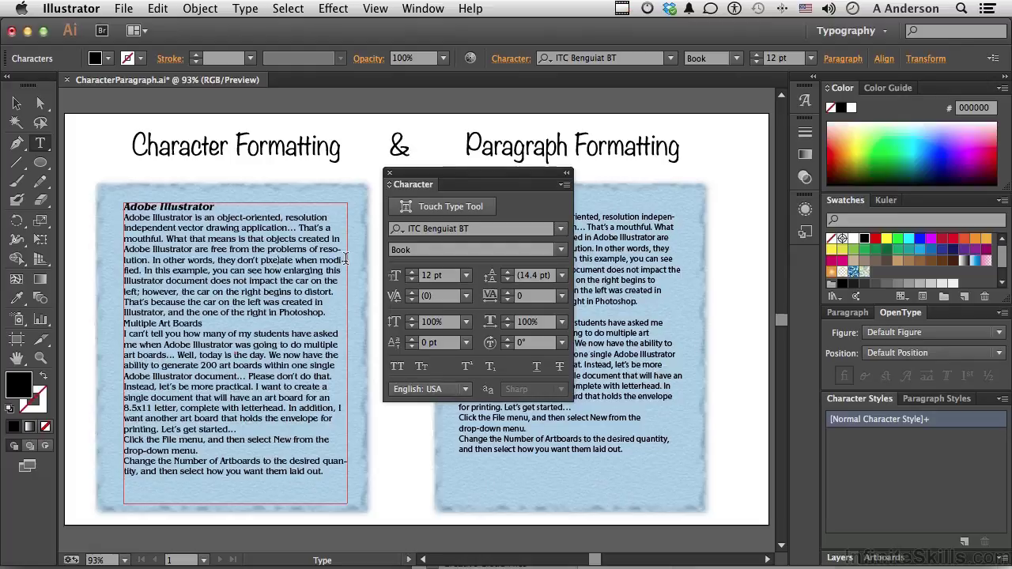
{"action": "left_click_drag", "start_coordinate": [209, 206], "coordinate": [121, 193]}
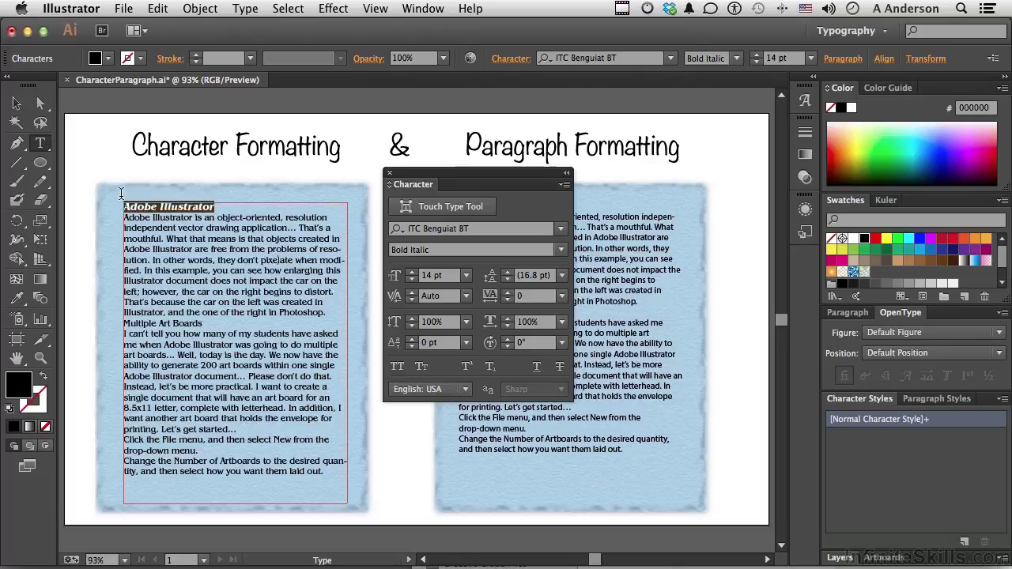
{"action": "left_click", "coordinate": [508, 293]}
{"action": "left_click", "coordinate": [508, 292]}
{"action": "left_click", "coordinate": [508, 293]}
{"action": "left_click", "coordinate": [508, 292]}
{"action": "left_click", "coordinate": [508, 293]}
{"action": "left_click", "coordinate": [508, 293]}
{"action": "left_click", "coordinate": [507, 292]}
{"action": "left_click", "coordinate": [508, 293]}
{"action": "left_click", "coordinate": [508, 293]}
{"action": "left_click", "coordinate": [507, 292]}
{"action": "left_click", "coordinate": [507, 293]}
{"action": "left_click", "coordinate": [508, 292]}
{"action": "left_click", "coordinate": [507, 292]}
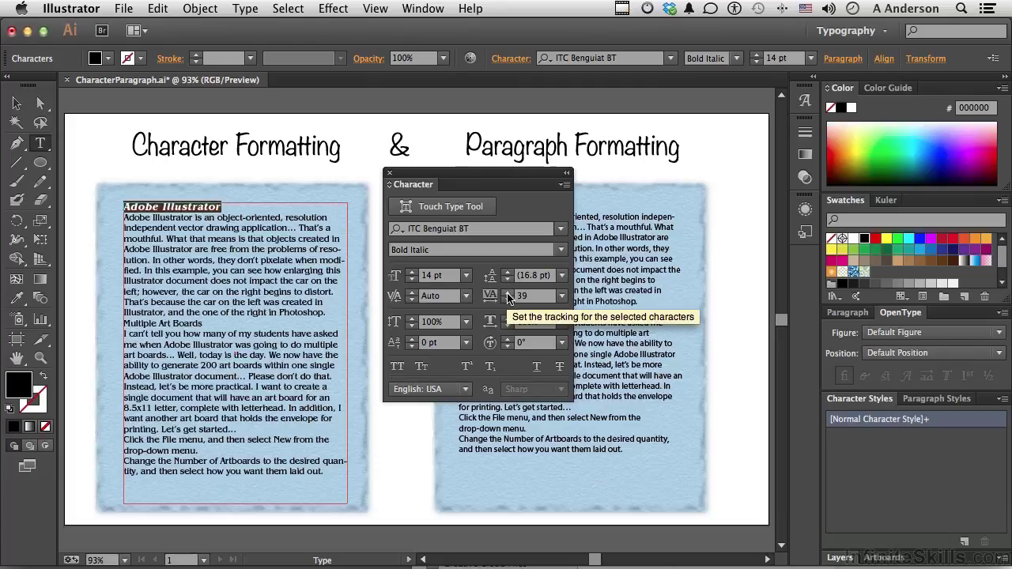
Increase the vertical scale of the "Adobe Illustrator" heading to 118%.
{"action": "left_click", "coordinate": [411, 317]}
{"action": "left_click", "coordinate": [412, 317]}
{"action": "left_click", "coordinate": [412, 318]}
{"action": "left_click", "coordinate": [412, 318]}
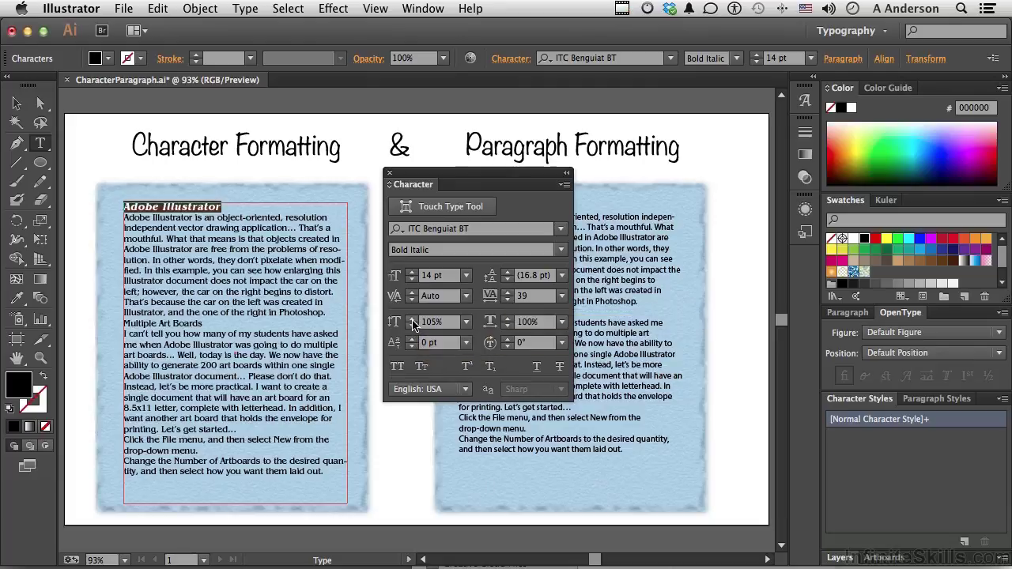
{"action": "left_click", "coordinate": [412, 319]}
{"action": "left_click", "coordinate": [412, 319]}
{"action": "left_click", "coordinate": [412, 318]}
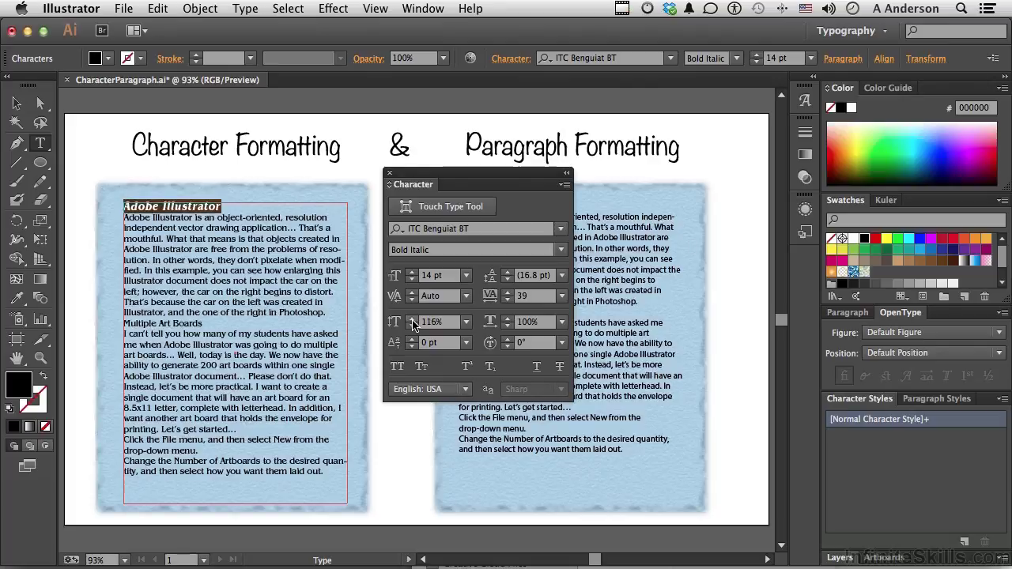
Increase the horizontal scale of the "Adobe Illustrator" heading to 112%.
{"action": "left_click", "coordinate": [508, 319]}
{"action": "left_click", "coordinate": [508, 319]}
{"action": "left_click", "coordinate": [508, 318]}
{"action": "left_click", "coordinate": [507, 319]}
{"action": "left_click", "coordinate": [507, 319]}
{"action": "left_click", "coordinate": [508, 318]}
{"action": "left_click", "coordinate": [508, 318]}
{"action": "left_click", "coordinate": [508, 318]}
{"action": "left_click", "coordinate": [508, 318]}
{"action": "left_click", "coordinate": [507, 319]}
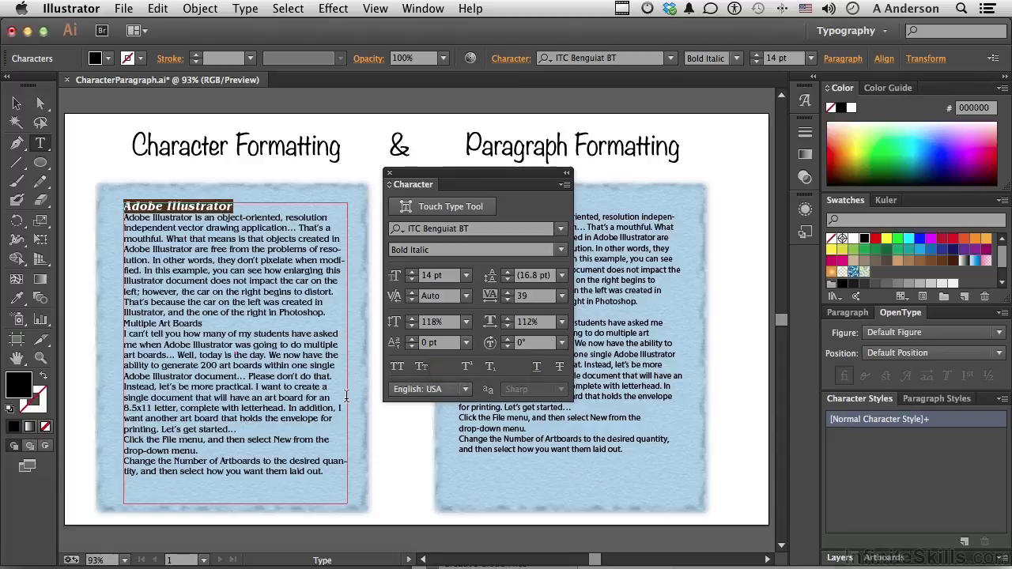
Select the word "students" in the second paragraph, try raising its baseline shift, and return it to 0 pt.
{"action": "double_click", "coordinate": [270, 333]}
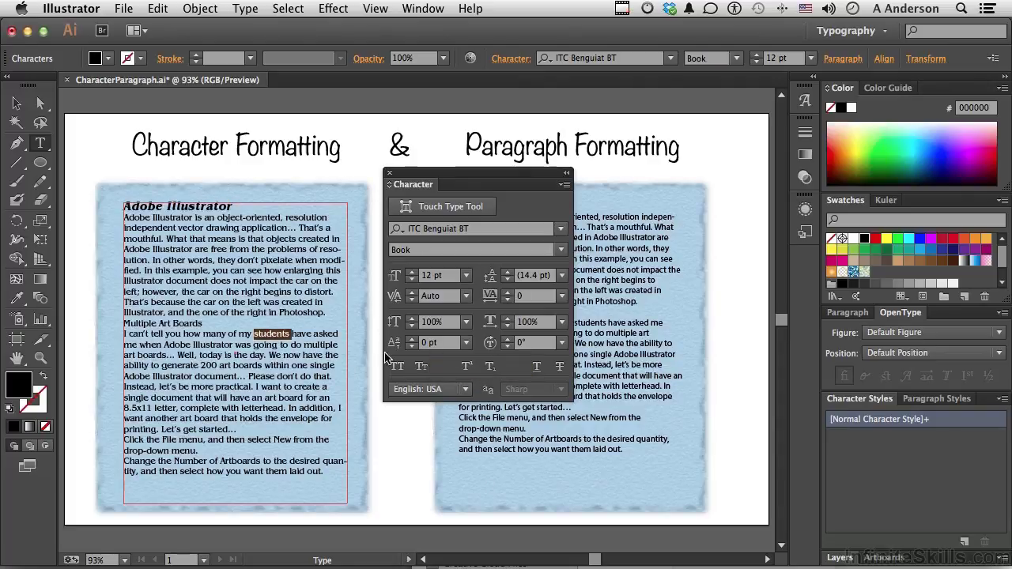
{"action": "left_click", "coordinate": [411, 340]}
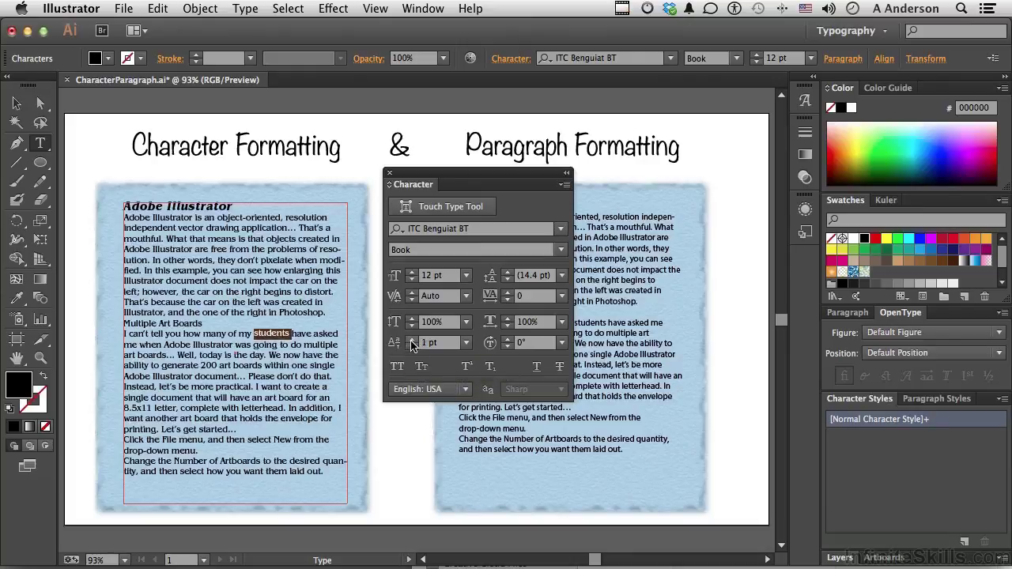
{"action": "left_click", "coordinate": [412, 340]}
{"action": "left_click", "coordinate": [411, 340]}
{"action": "left_click", "coordinate": [411, 347]}
{"action": "left_click", "coordinate": [412, 347]}
{"action": "left_click", "coordinate": [412, 346]}
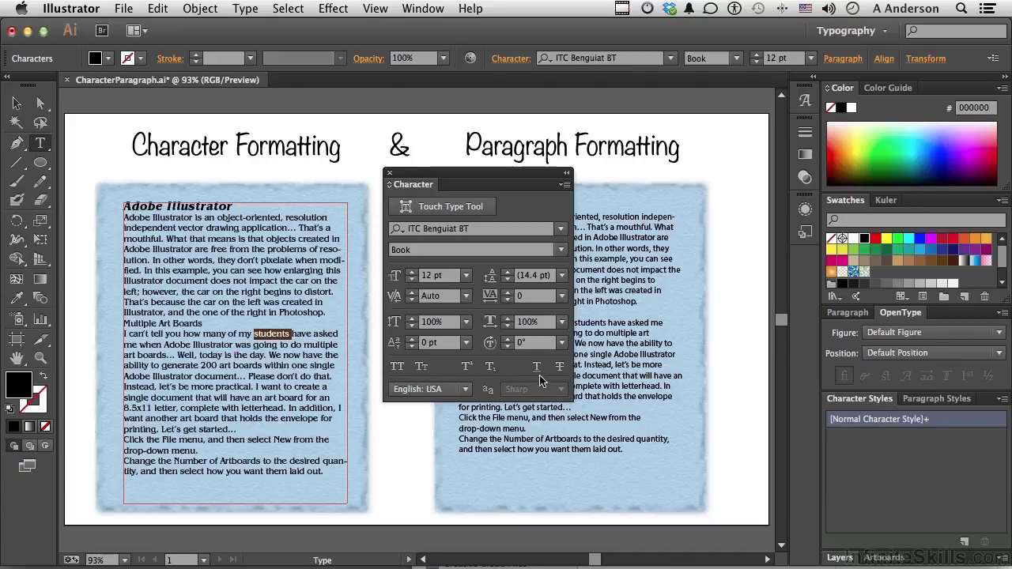
Try a character rotation of 5° on the word "students" and reset the rotation to 0°.
{"action": "left_click", "coordinate": [509, 340]}
{"action": "left_click", "coordinate": [510, 340]}
{"action": "left_click", "coordinate": [509, 340]}
{"action": "left_click", "coordinate": [509, 340]}
{"action": "left_click", "coordinate": [509, 340]}
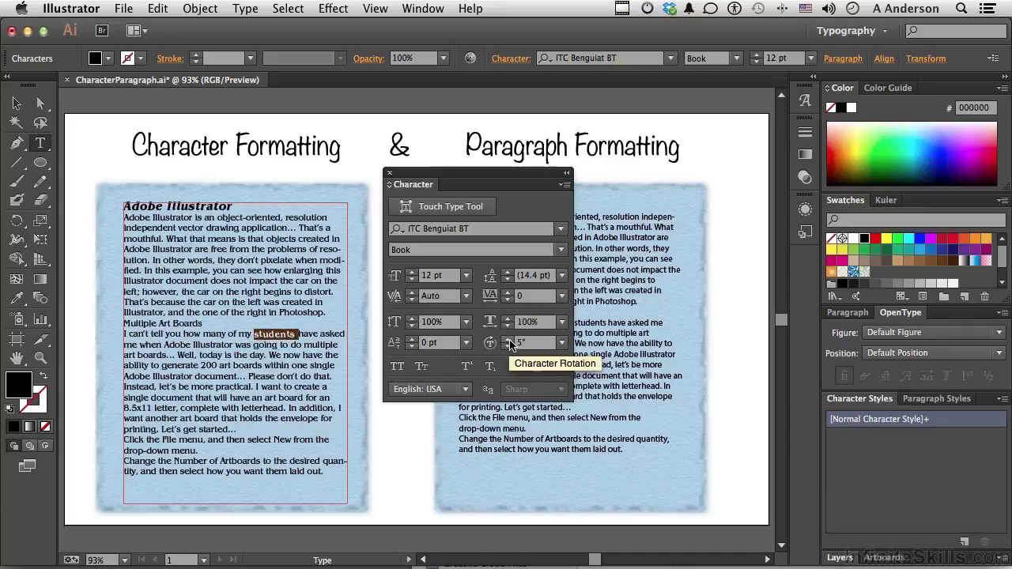
{"action": "left_click", "coordinate": [521, 344]}
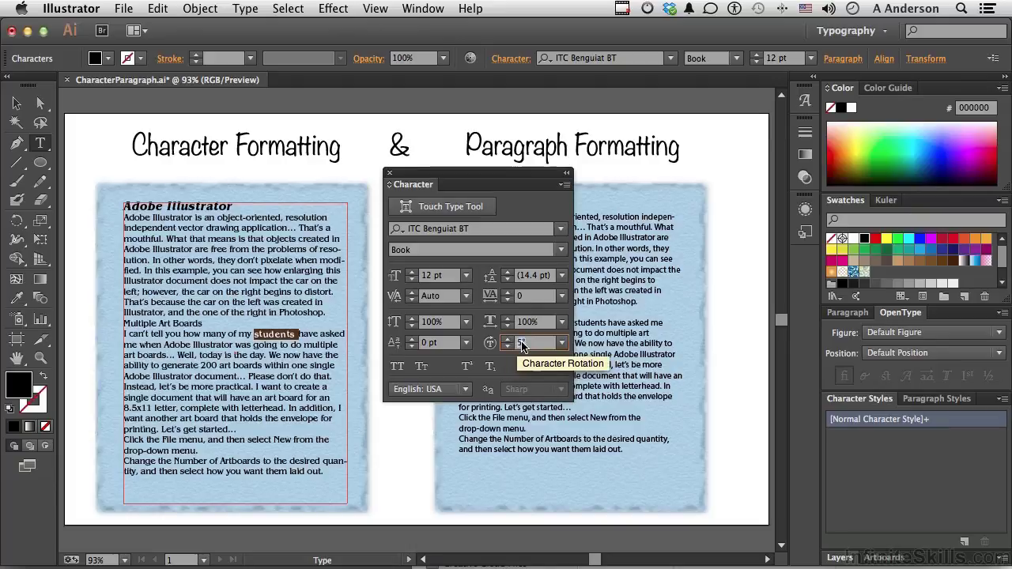
{"action": "type", "text": "0"}
{"action": "key", "text": "Return"}
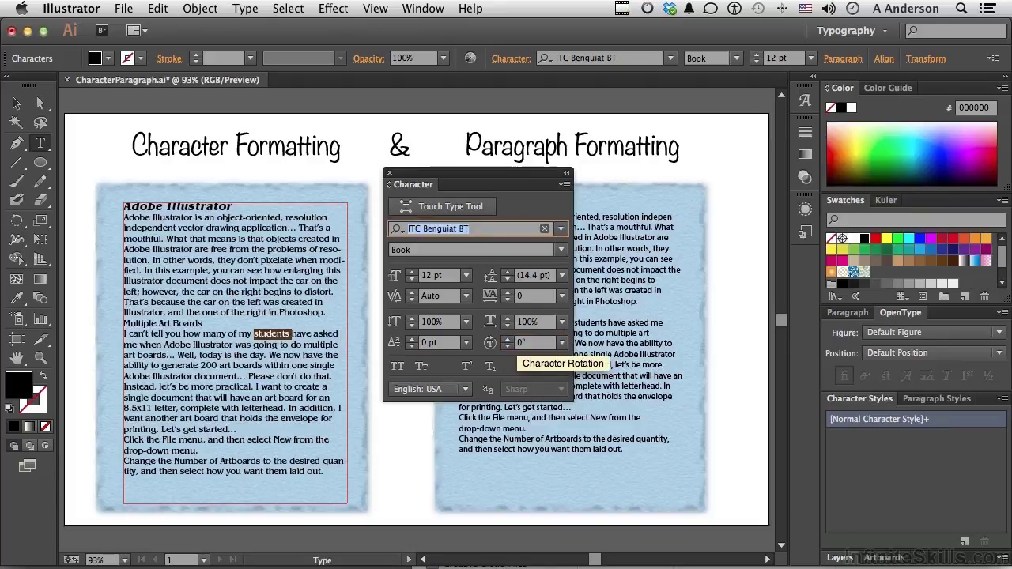
Select the "Adobe Illustrator" heading, try All Caps on it, and apply Small Caps instead.
{"action": "mouse_move", "coordinate": [236, 210]}
{"action": "left_mouse_down"}
{"action": "mouse_move", "coordinate": [217, 210]}
{"action": "mouse_move", "coordinate": [231, 195]}
{"action": "left_mouse_up"}
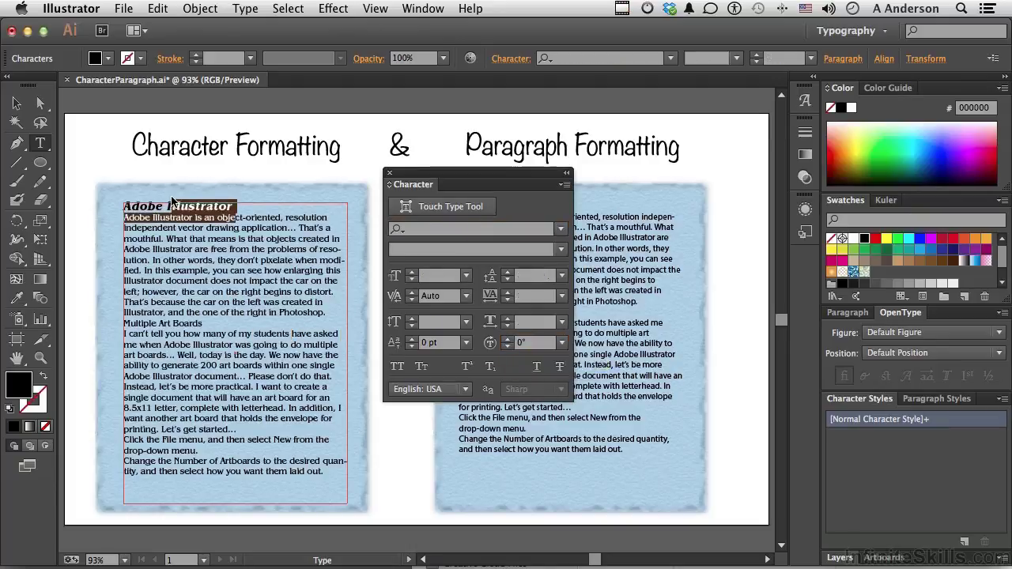
{"action": "left_click", "coordinate": [234, 207]}
{"action": "triple_click", "coordinate": [234, 207]}
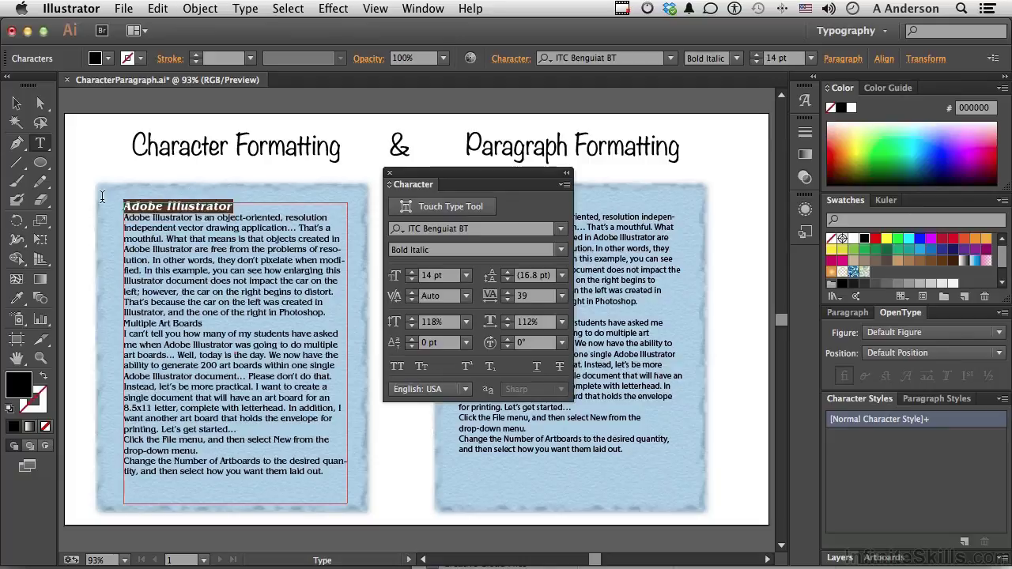
{"action": "left_click", "coordinate": [398, 367]}
{"action": "left_click", "coordinate": [399, 368]}
{"action": "left_click", "coordinate": [420, 368]}
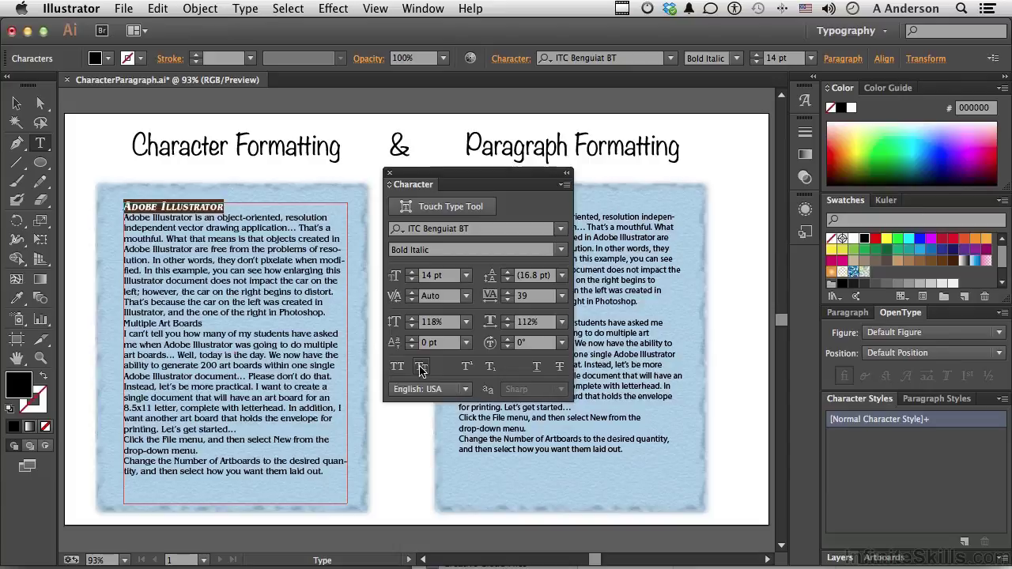
Select the word "students", try Superscript and Subscript on it in turn, and switch both off again.
{"action": "double_click", "coordinate": [276, 333]}
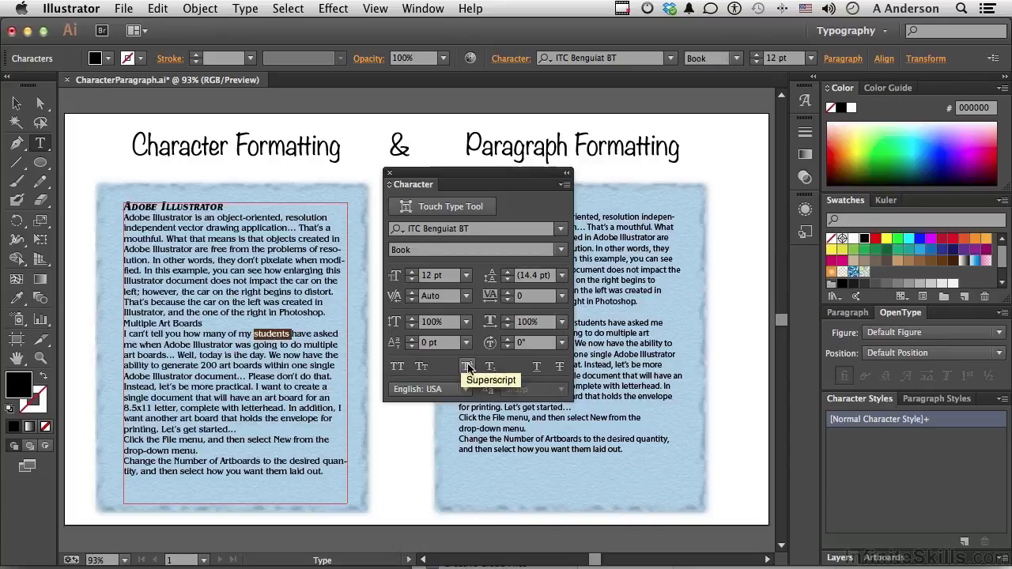
{"action": "left_click", "coordinate": [467, 367]}
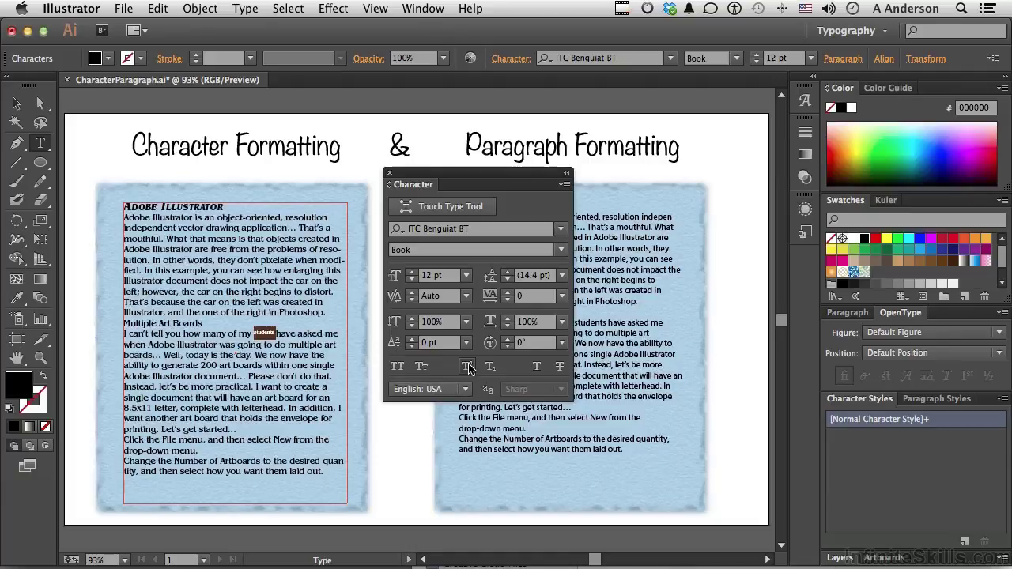
{"action": "left_click", "coordinate": [467, 367]}
{"action": "left_click", "coordinate": [488, 369]}
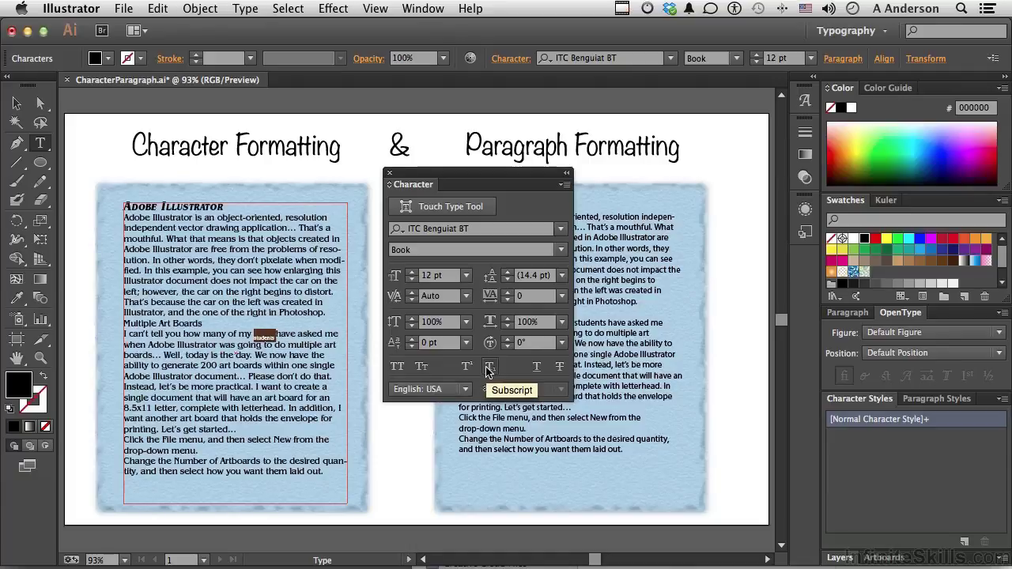
{"action": "left_click", "coordinate": [488, 368]}
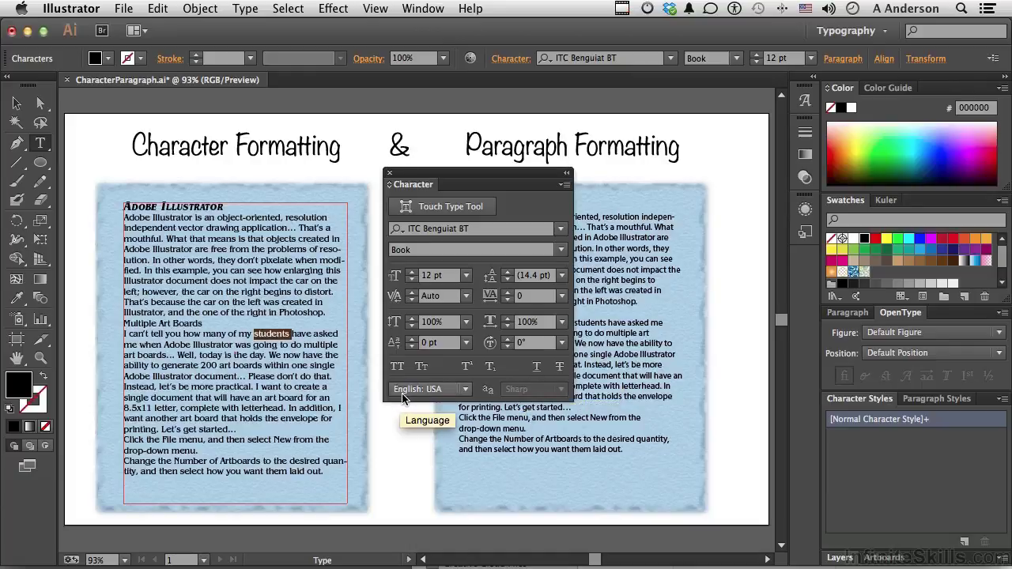
Look through the available text languages for the selected word and keep English: USA.
{"action": "left_click", "coordinate": [464, 391]}
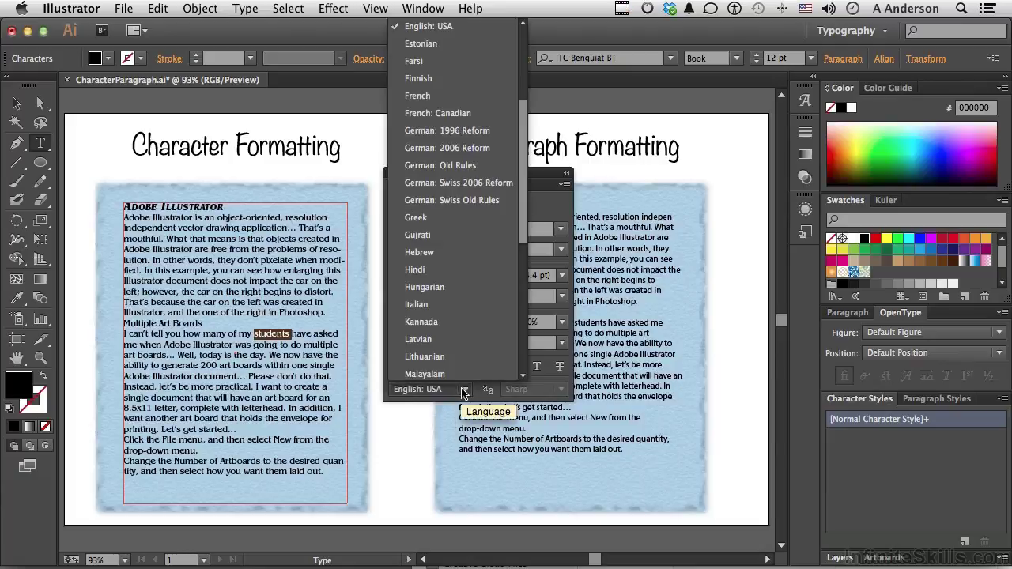
{"action": "scroll", "coordinate": [479, 72], "scroll_direction": "up", "scroll_amount": 3}
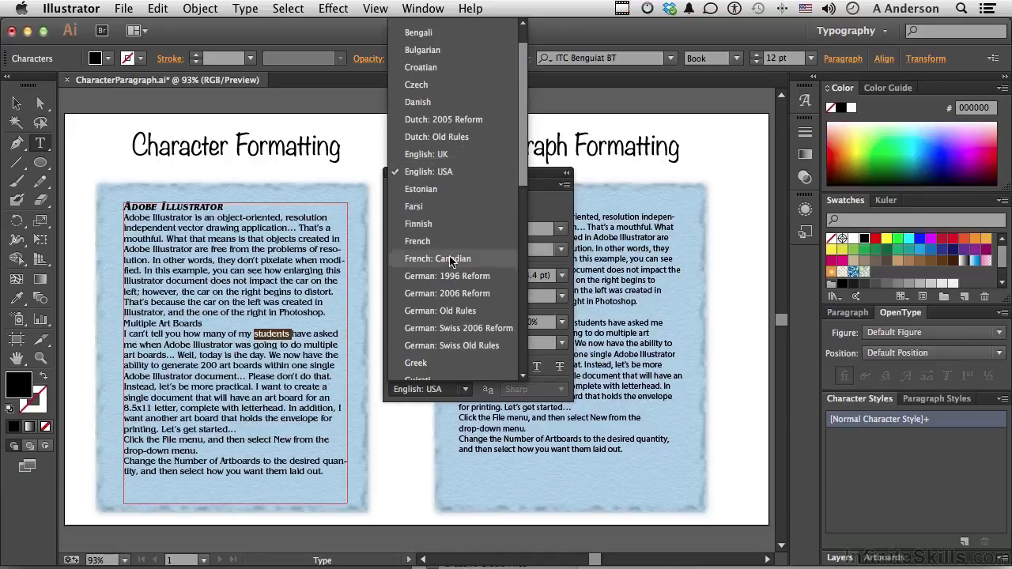
{"action": "left_click", "coordinate": [435, 393]}
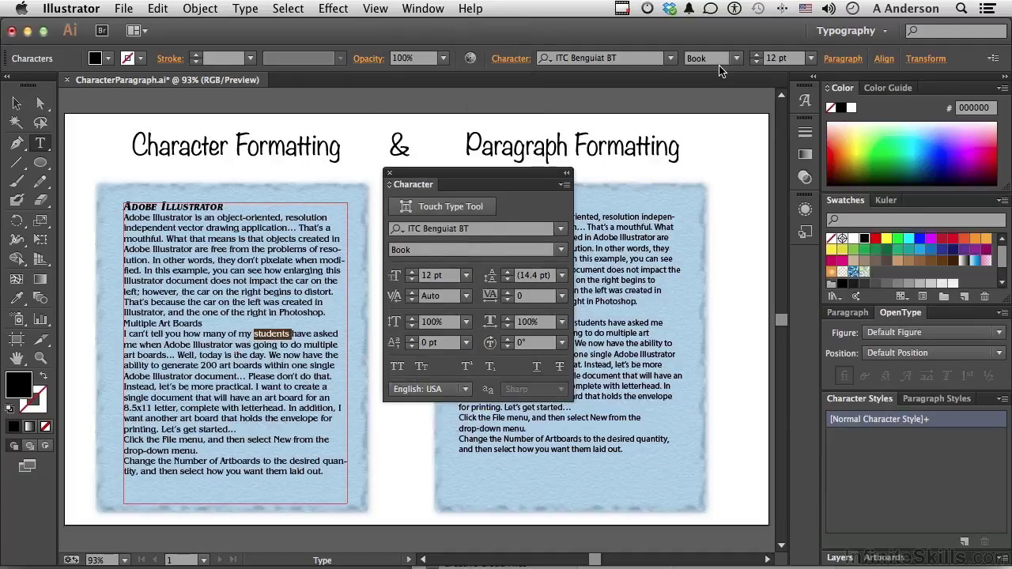
Reset the Typography workspace and float the Paragraph panel between the two text frames.
{"action": "left_click", "coordinate": [862, 30]}
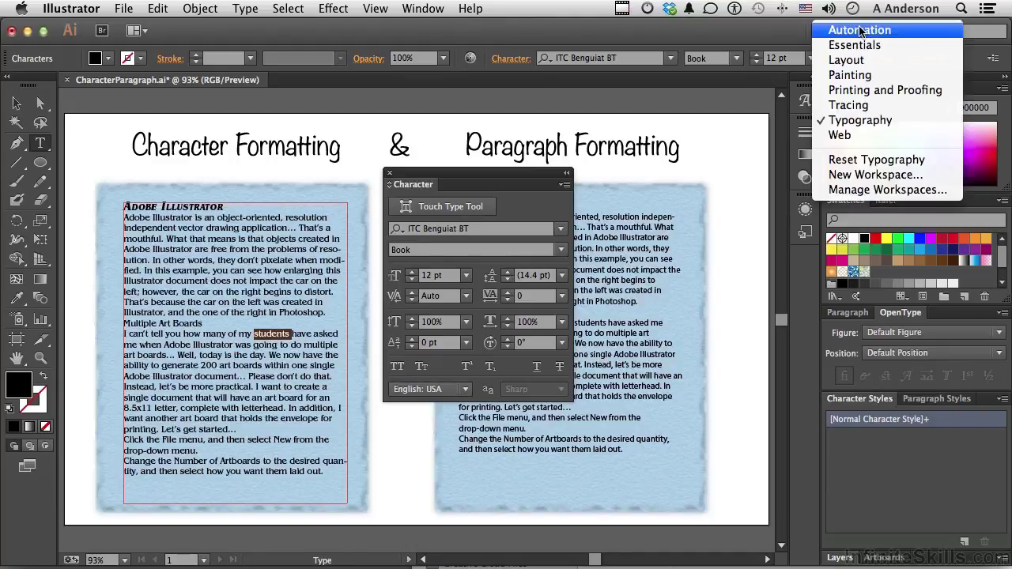
{"action": "left_click", "coordinate": [874, 159]}
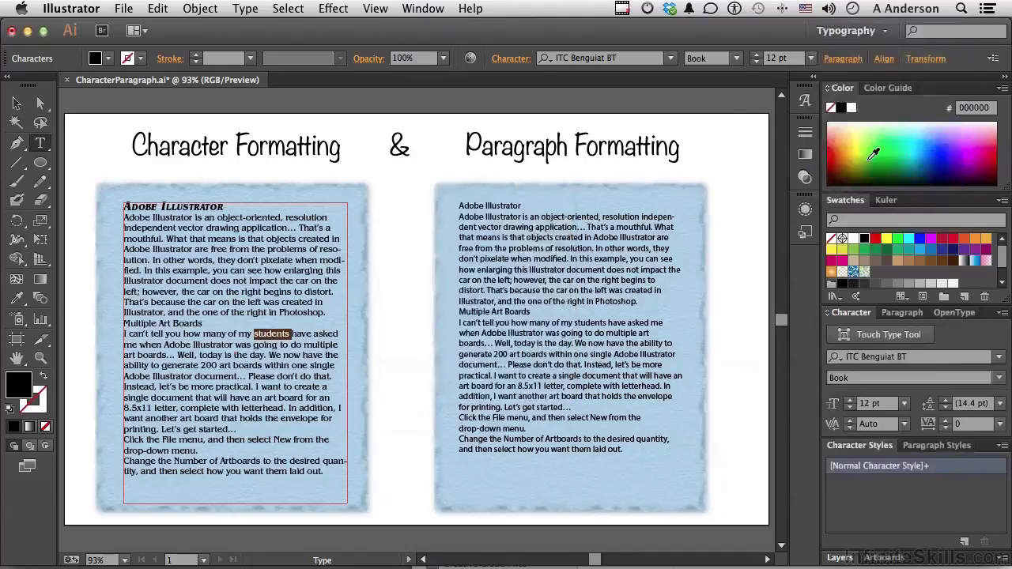
{"action": "left_click", "coordinate": [900, 313]}
{"action": "left_click_drag", "start_coordinate": [900, 313], "coordinate": [409, 202]}
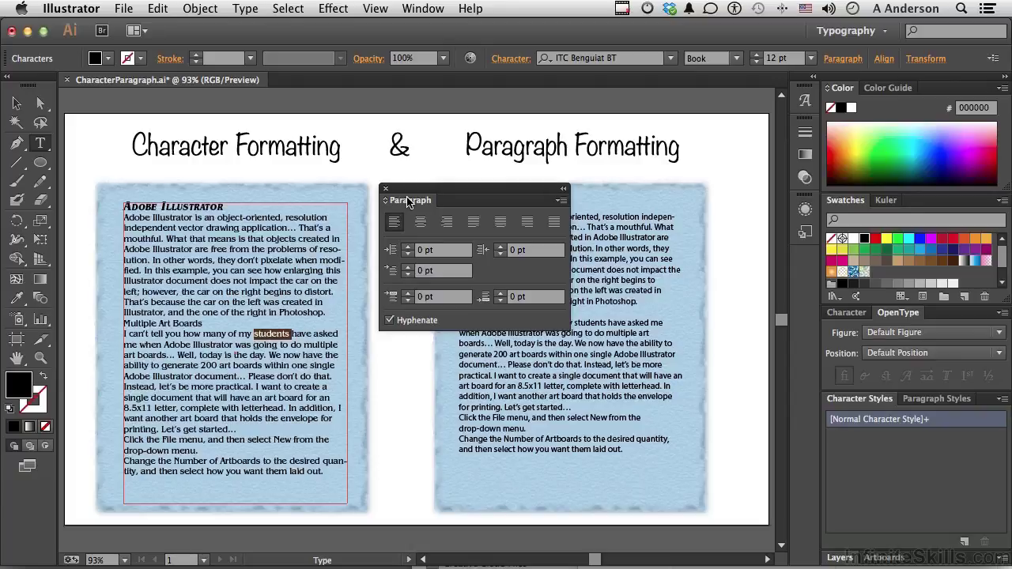
Place the cursor in the left frame's first body paragraph, try center and right alignment, and return it to left alignment.
{"action": "left_click", "coordinate": [237, 269]}
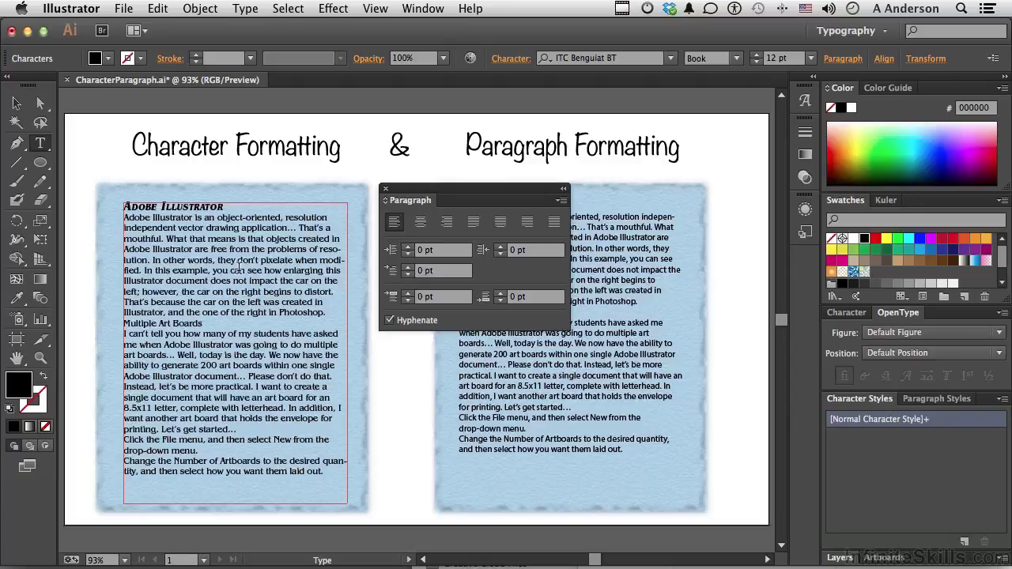
{"action": "triple_click", "coordinate": [238, 269]}
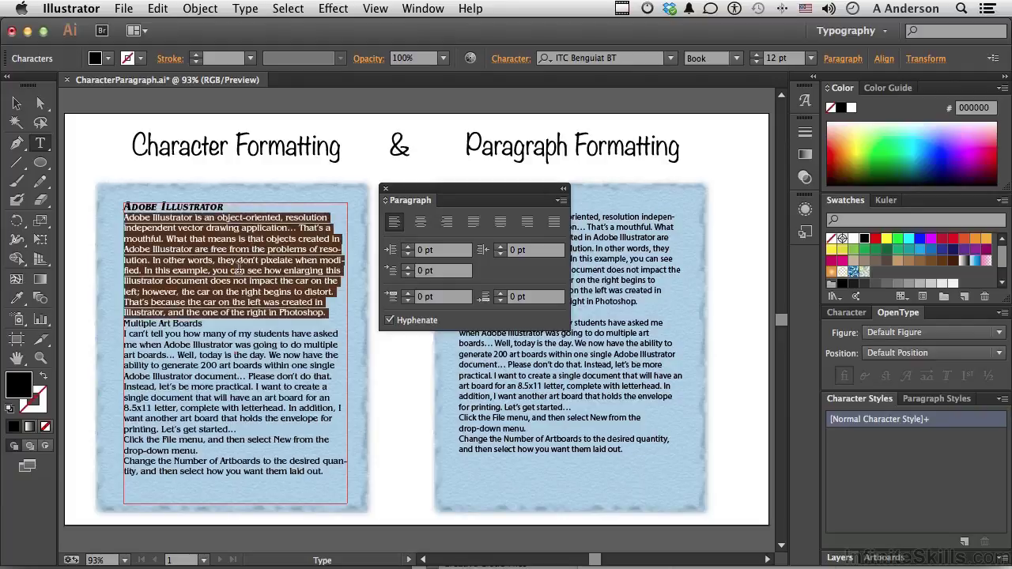
{"action": "left_click", "coordinate": [238, 270]}
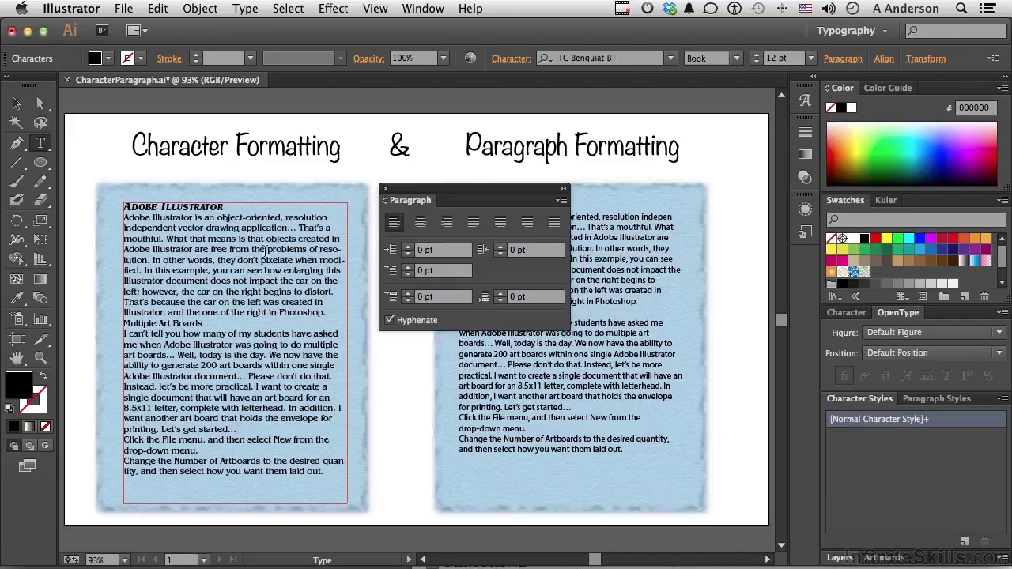
{"action": "left_click", "coordinate": [419, 224]}
{"action": "left_click", "coordinate": [446, 223]}
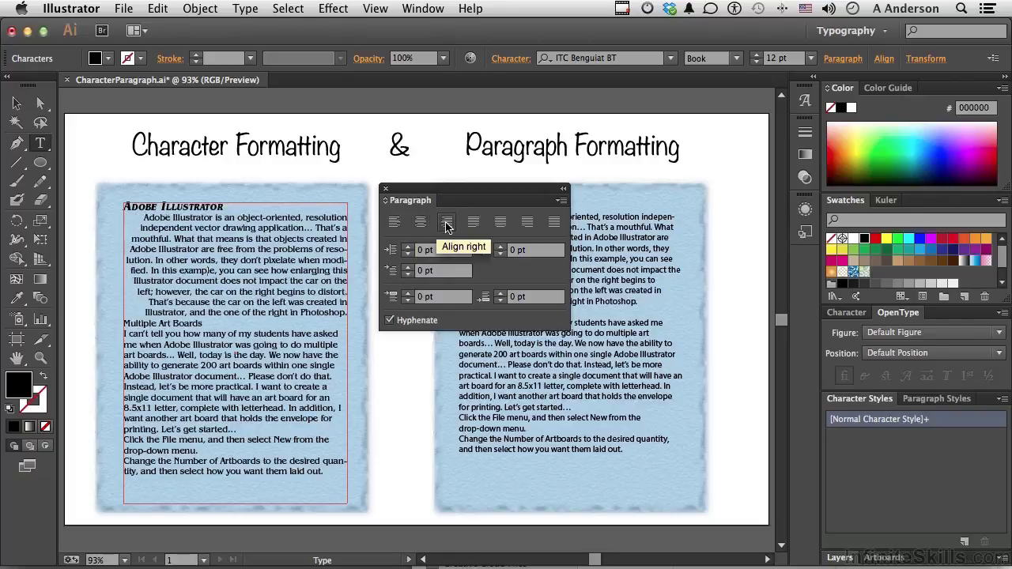
{"action": "left_click", "coordinate": [401, 225]}
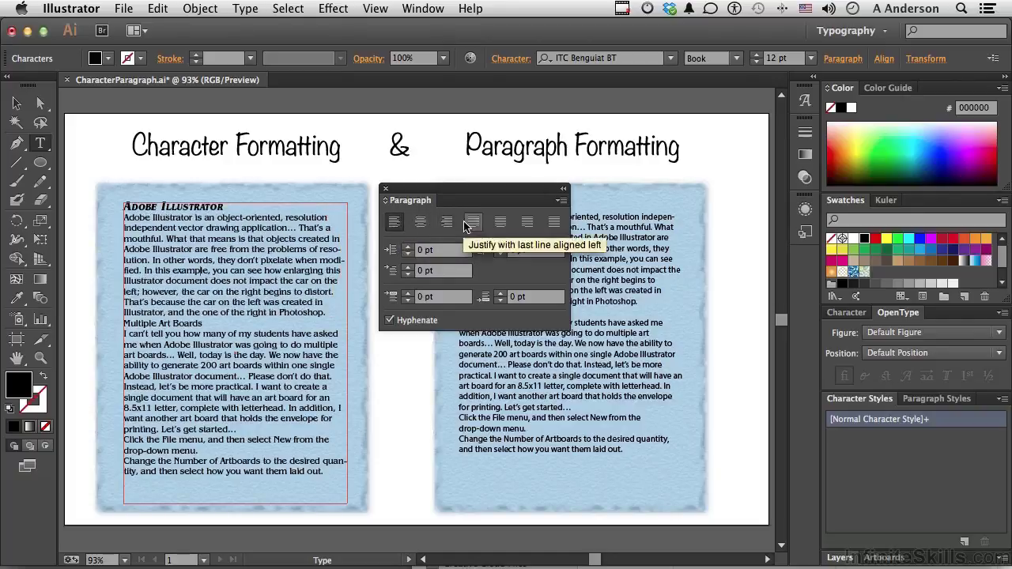
Try each justify option on the first body paragraph and settle on Justify with last line aligned left.
{"action": "left_click", "coordinate": [473, 225]}
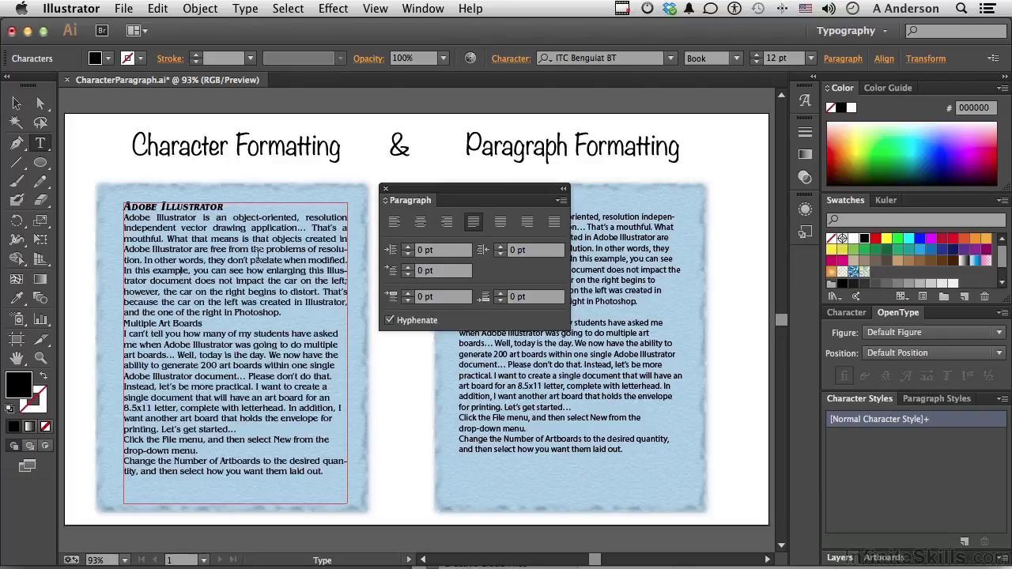
{"action": "left_click", "coordinate": [500, 223]}
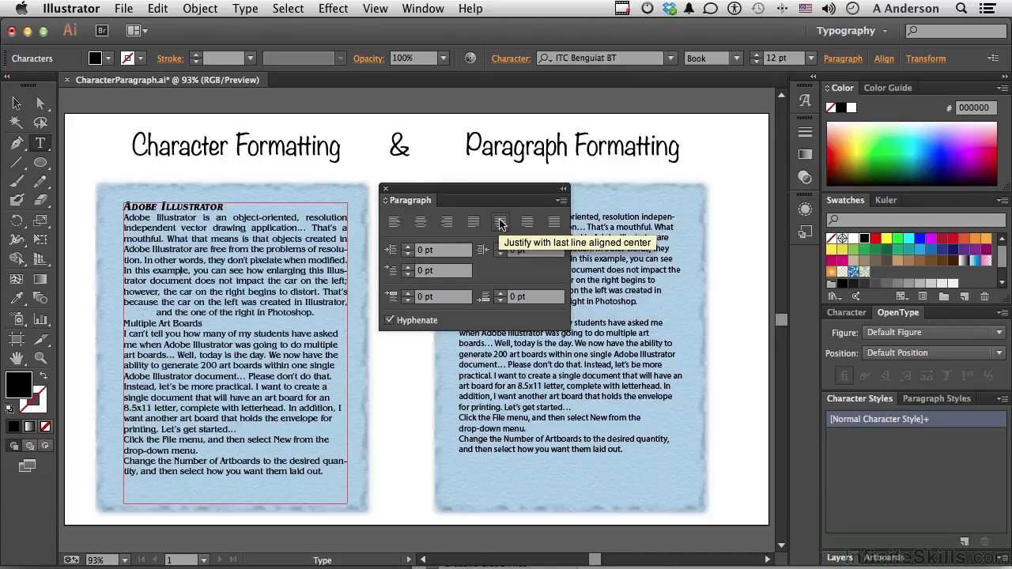
{"action": "left_click", "coordinate": [526, 222]}
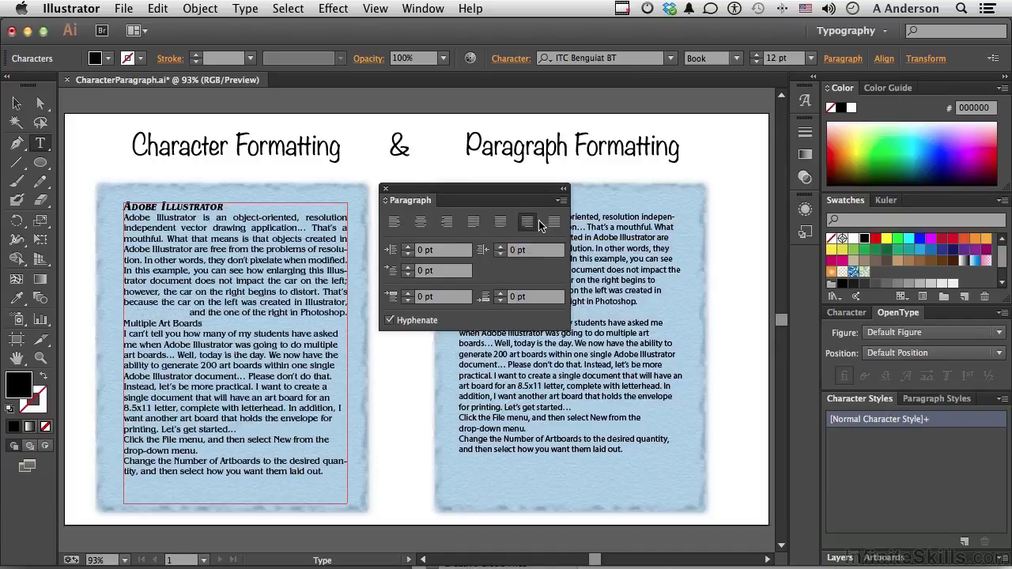
{"action": "left_click", "coordinate": [552, 223]}
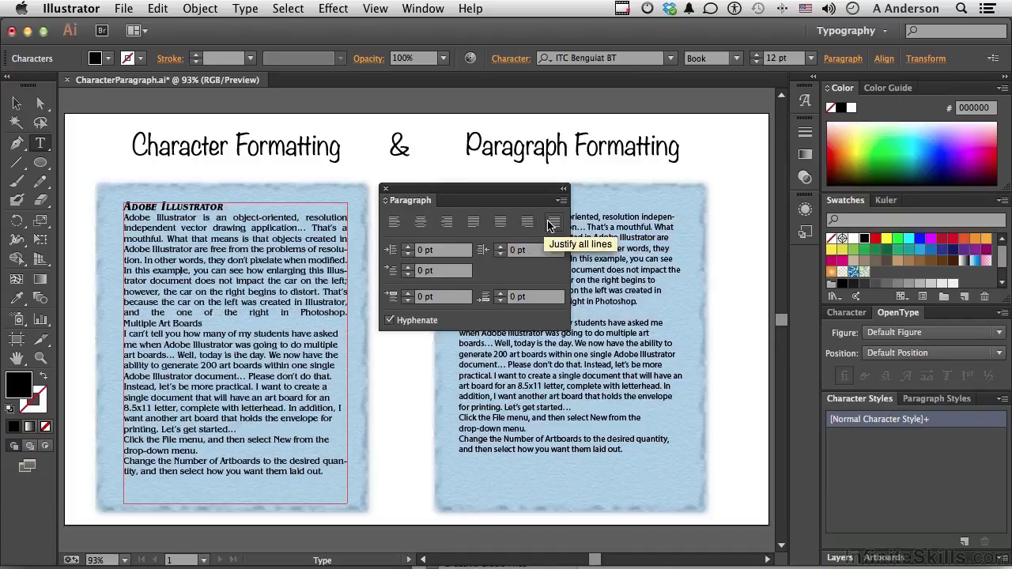
{"action": "left_click", "coordinate": [473, 224]}
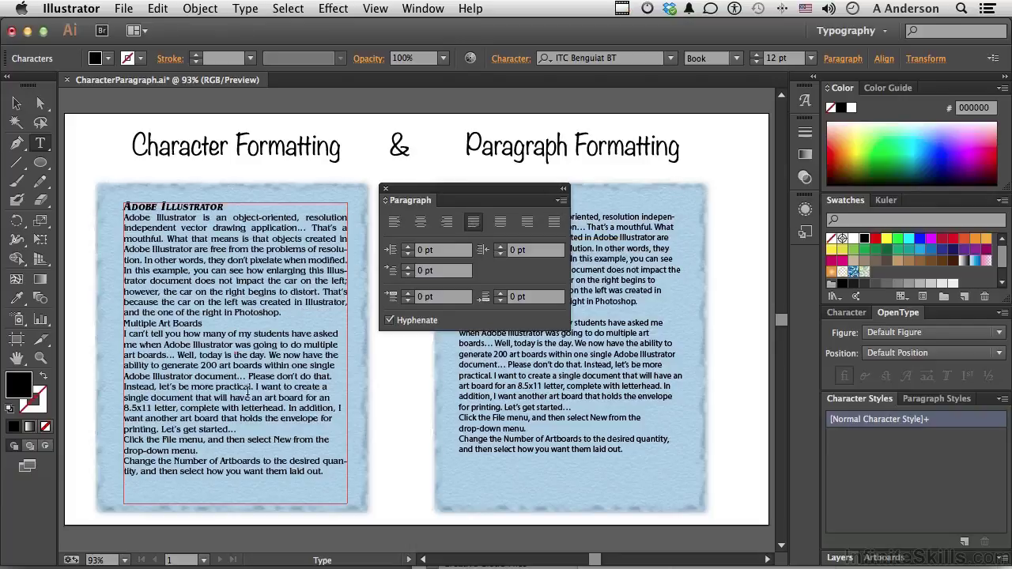
Give the paragraph below "Multiple Art Boards" a left indent of 12 pt and a right indent of 6 pt.
{"action": "left_click", "coordinate": [227, 357]}
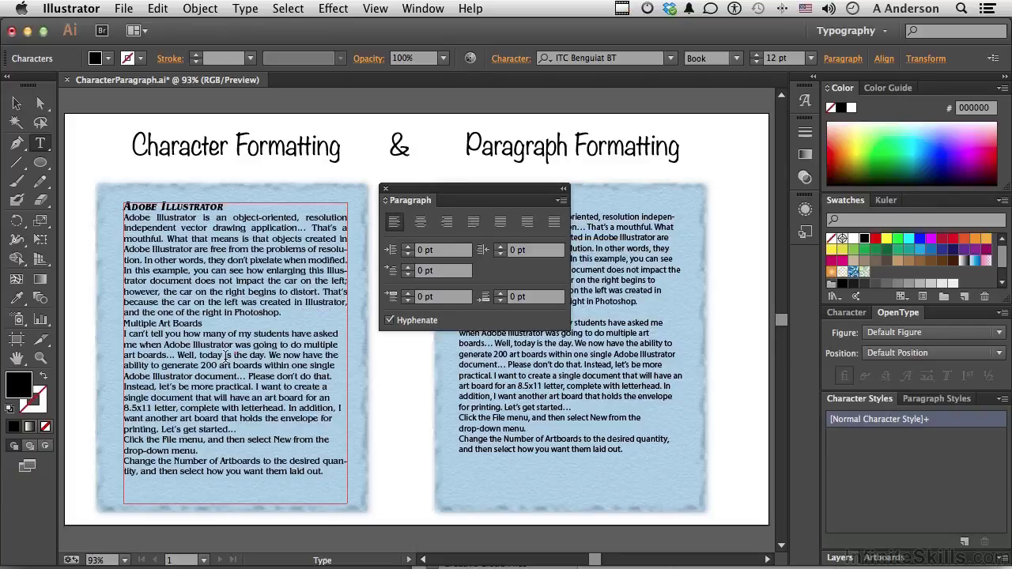
{"action": "left_click", "coordinate": [408, 250]}
{"action": "left_click", "coordinate": [408, 250]}
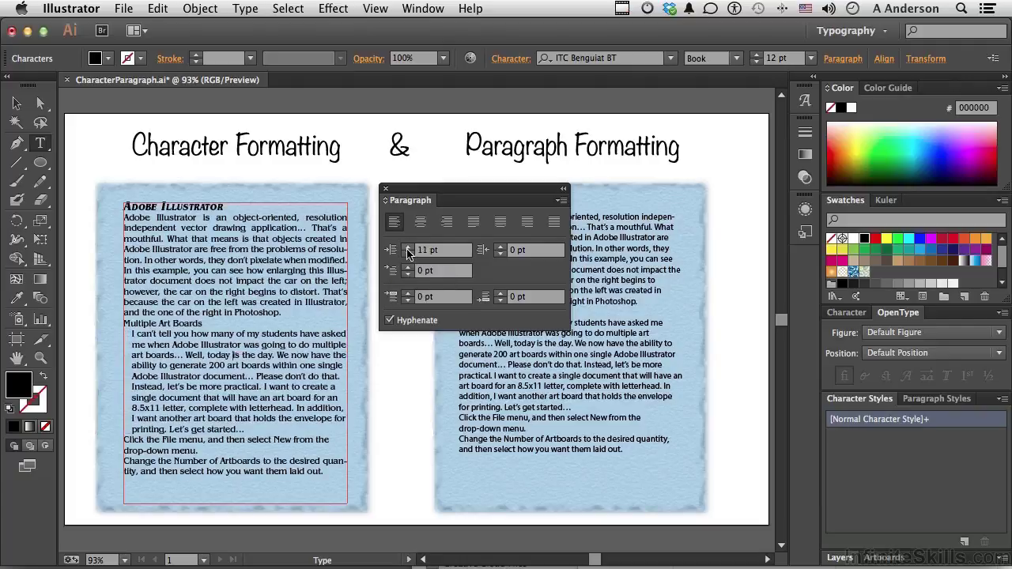
{"action": "left_click", "coordinate": [501, 250]}
{"action": "left_click", "coordinate": [501, 249]}
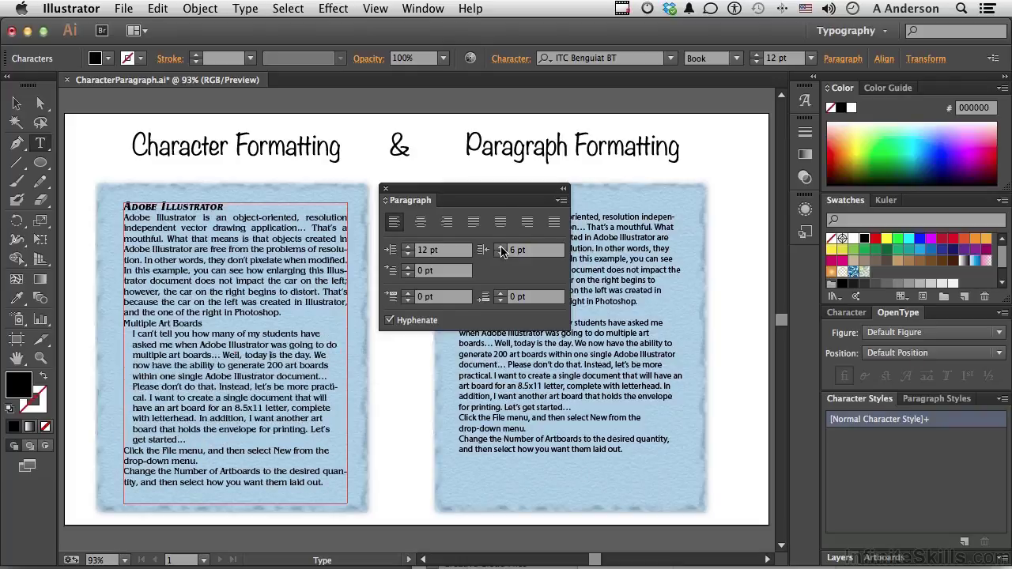
Justify the paragraph below "Multiple Art Boards" with its last line aligned left and set its right indent to 12 pt.
{"action": "left_click", "coordinate": [473, 222]}
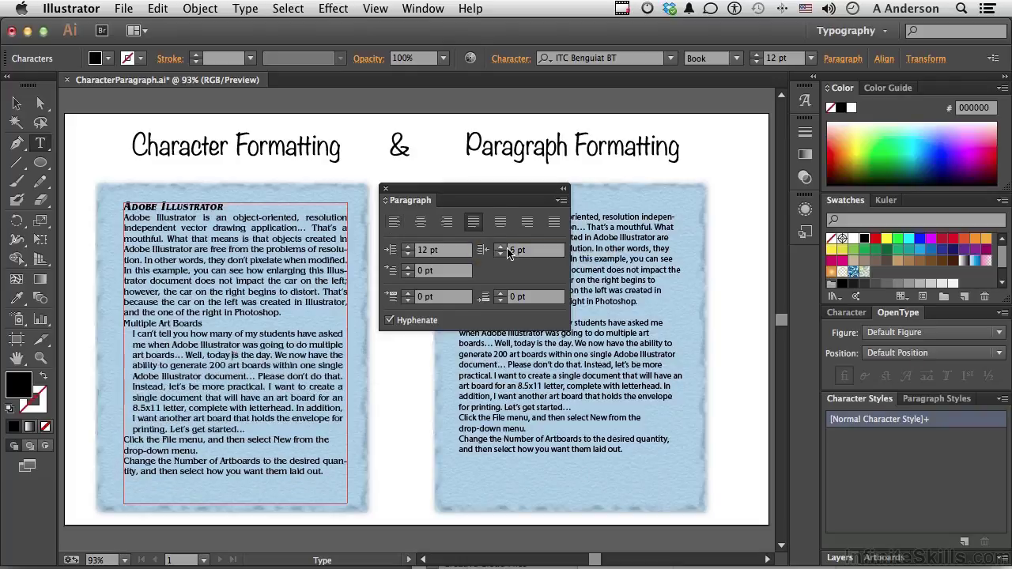
{"action": "left_click", "coordinate": [500, 247]}
{"action": "left_click", "coordinate": [501, 247]}
{"action": "left_click", "coordinate": [500, 248]}
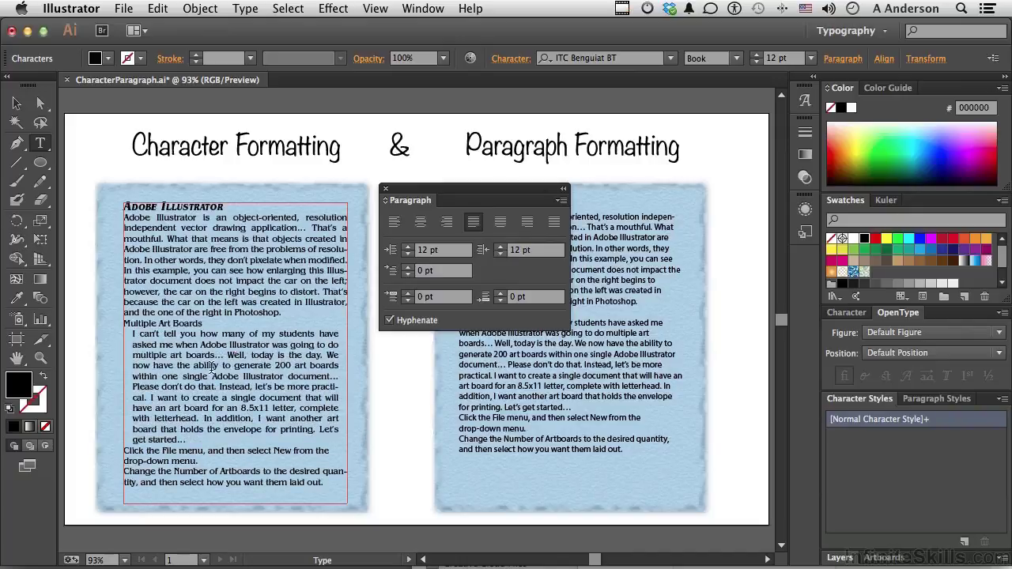
Reset the left and right indents of the paragraph below "Multiple Art Boards" to 0 pt.
{"action": "double_click", "coordinate": [423, 252]}
{"action": "type", "text": "0"}
{"action": "key", "text": "Tab"}
{"action": "type", "text": "0"}
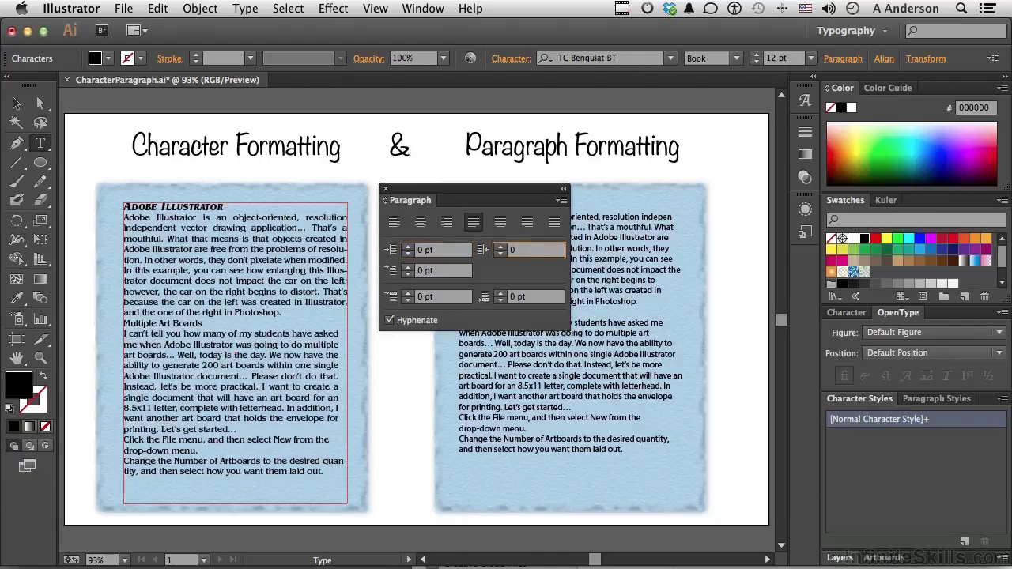
{"action": "key", "text": "Return"}
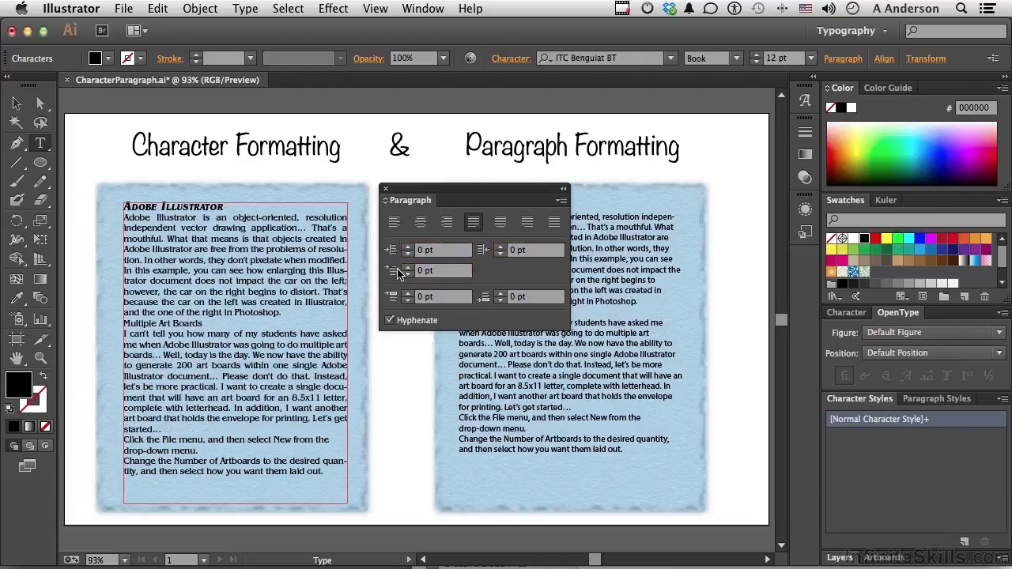
Set a first-line indent of 11 pt on the paragraph below "Multiple Art Boards".
{"action": "left_click", "coordinate": [164, 345]}
{"action": "left_click", "coordinate": [407, 267]}
{"action": "left_click", "coordinate": [407, 267]}
{"action": "left_click", "coordinate": [407, 268]}
{"action": "left_click", "coordinate": [407, 267]}
{"action": "left_click", "coordinate": [407, 267]}
{"action": "left_click", "coordinate": [408, 267]}
{"action": "left_click", "coordinate": [407, 267]}
{"action": "left_click", "coordinate": [408, 267]}
{"action": "left_click", "coordinate": [407, 267]}
{"action": "left_click", "coordinate": [407, 267]}
{"action": "left_click", "coordinate": [407, 267]}
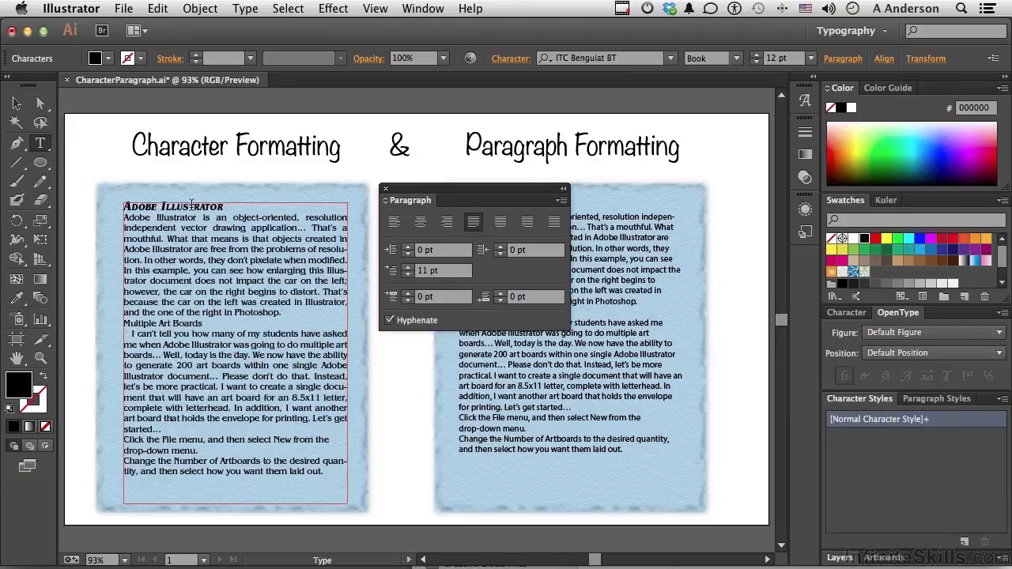
Give the "Multiple Art Boards" heading 4 pt of space before and 3 pt of space after the paragraph.
{"action": "left_click", "coordinate": [187, 319]}
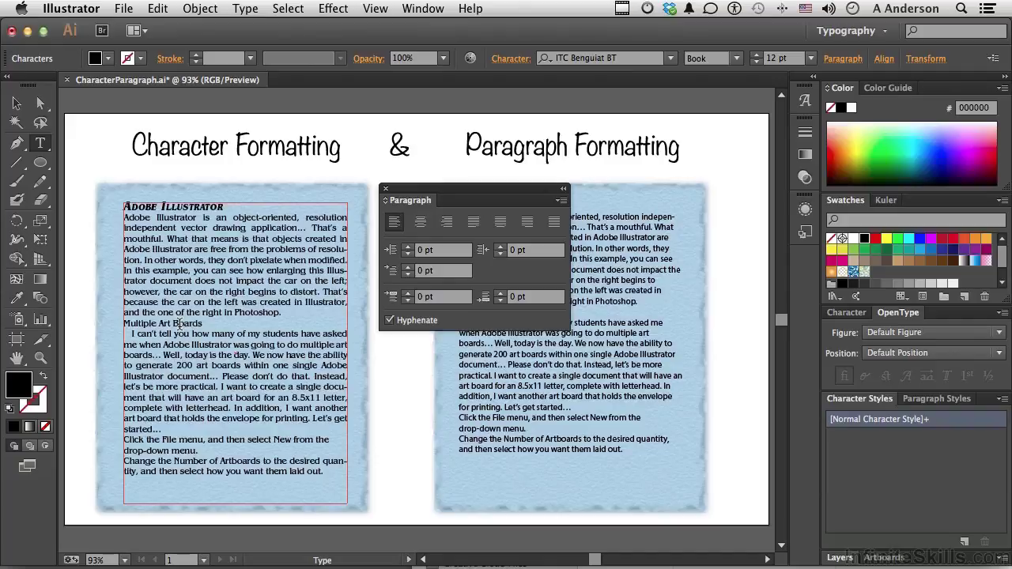
{"action": "left_click", "coordinate": [408, 294]}
{"action": "left_click", "coordinate": [407, 295]}
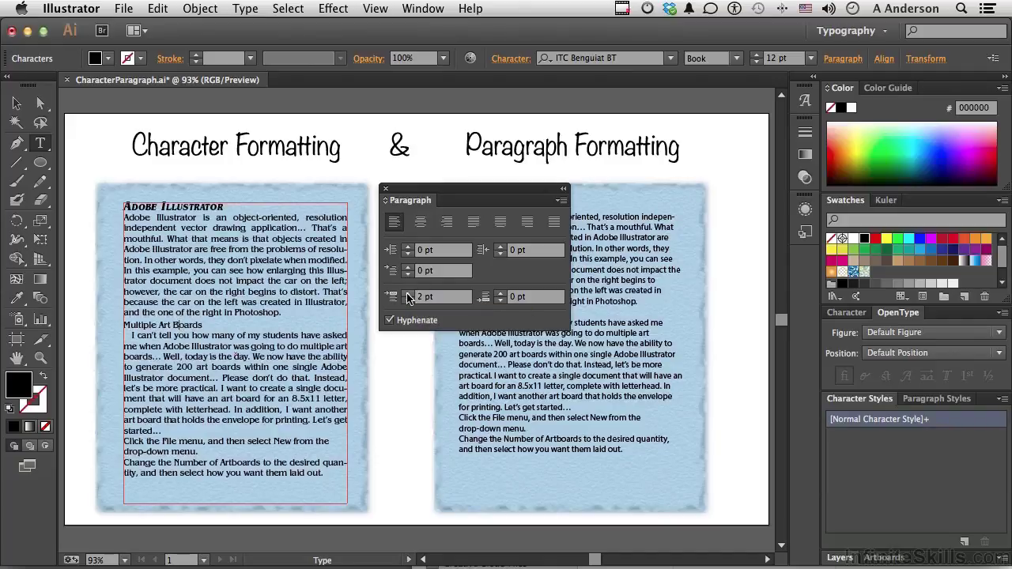
{"action": "left_click", "coordinate": [407, 294]}
{"action": "left_click", "coordinate": [407, 294]}
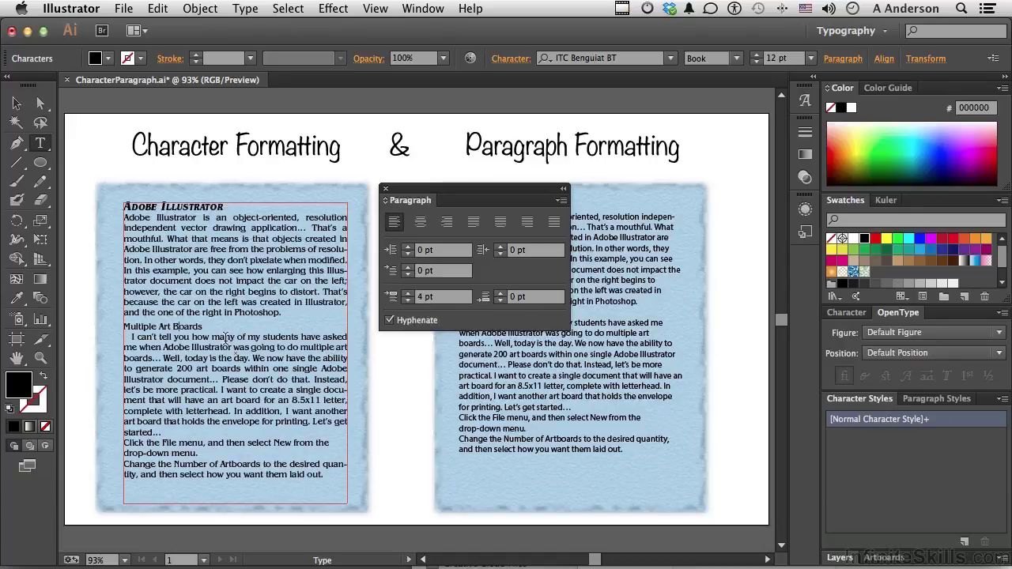
{"action": "left_click", "coordinate": [501, 294]}
{"action": "left_click", "coordinate": [500, 293]}
{"action": "left_click", "coordinate": [500, 293]}
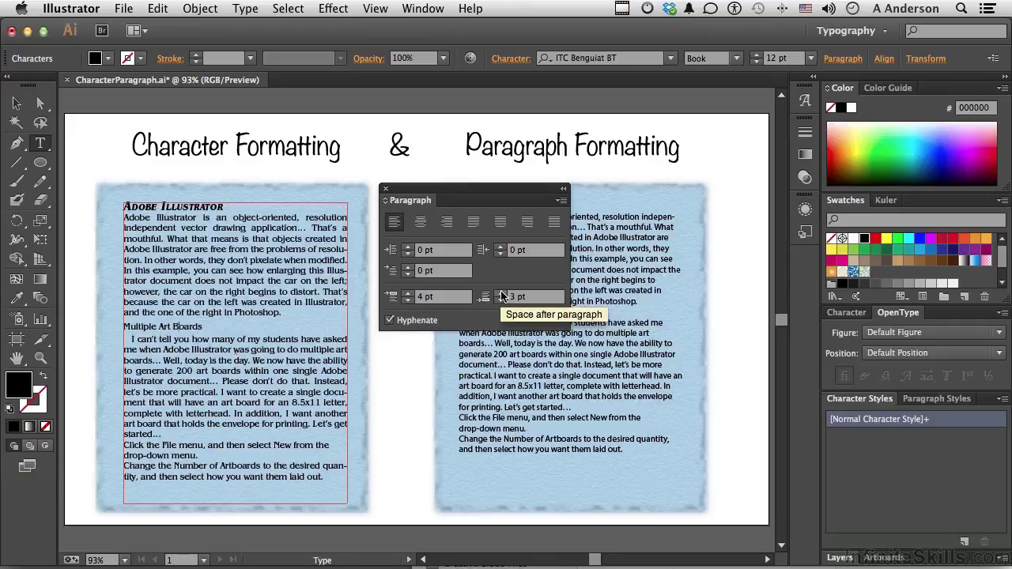